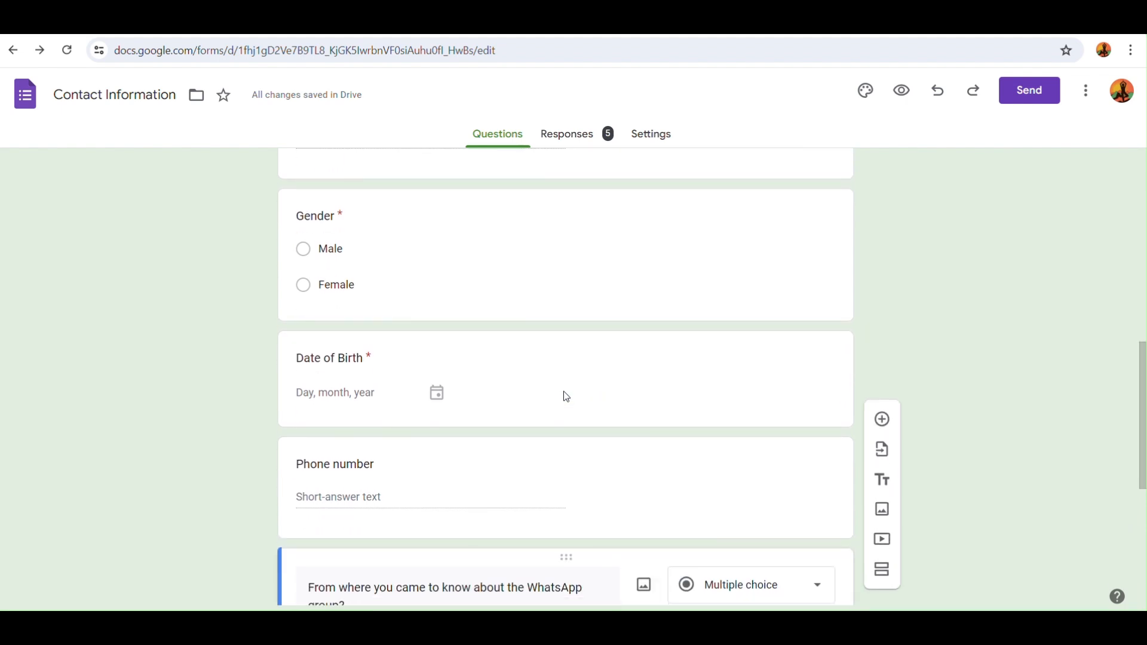
# Copy the share link of the Contact Information (Responses) sheet with its five responses.
pyautogui.scroll(-4, 564, 392)
pyautogui.scroll(-3, 564, 397)
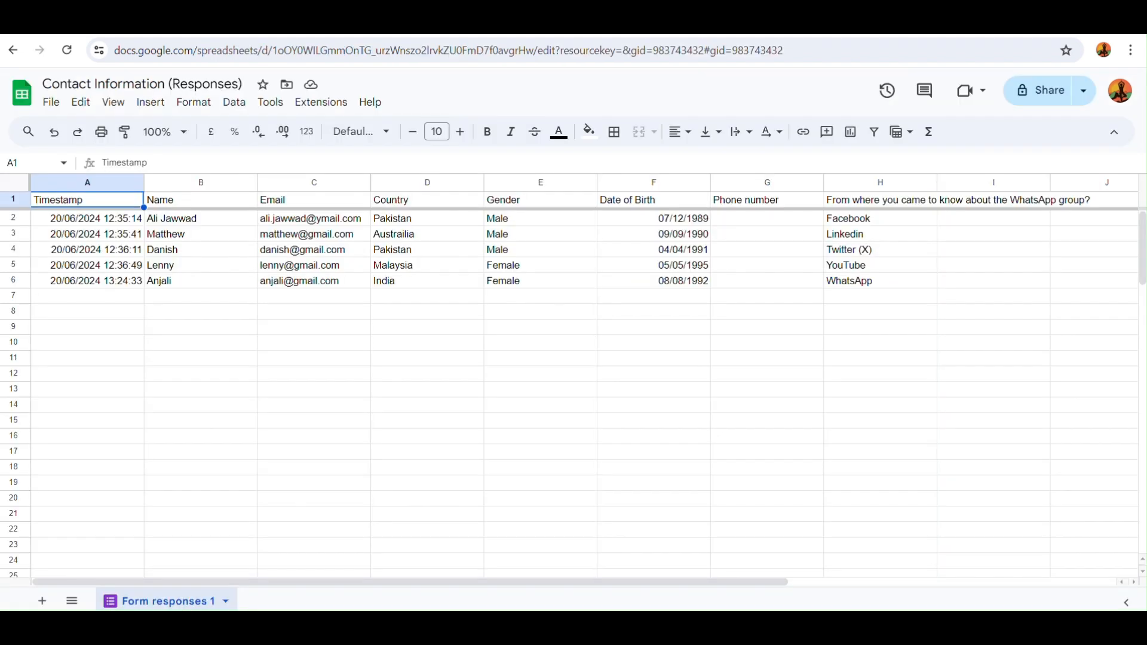
pyautogui.click(1084, 91)
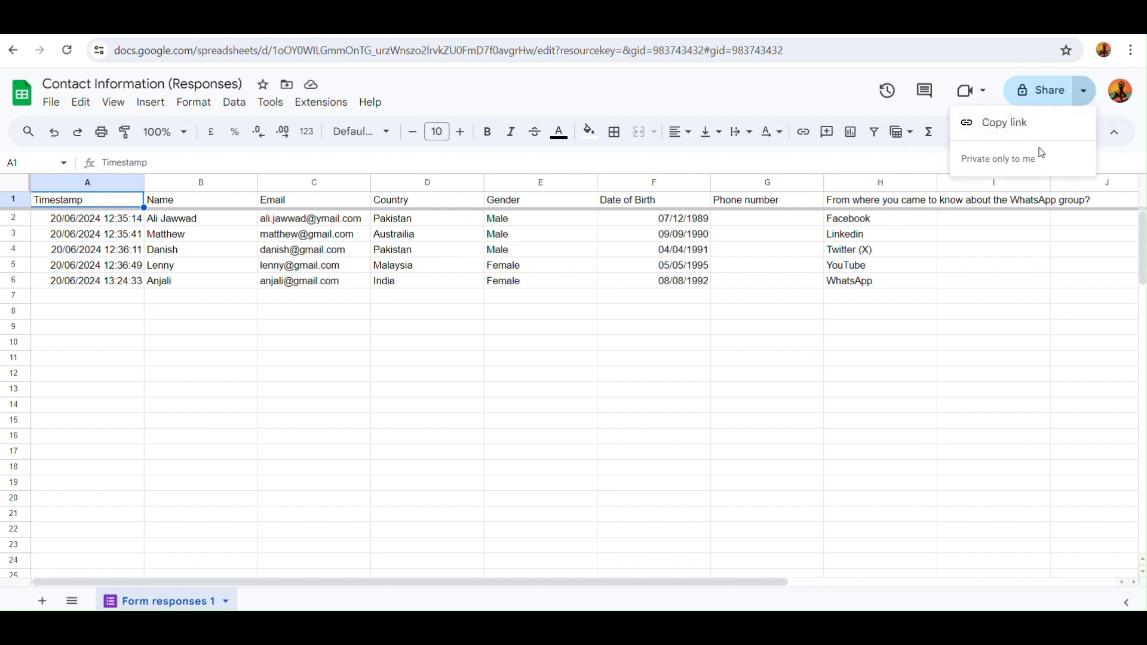
pyautogui.click(997, 122)
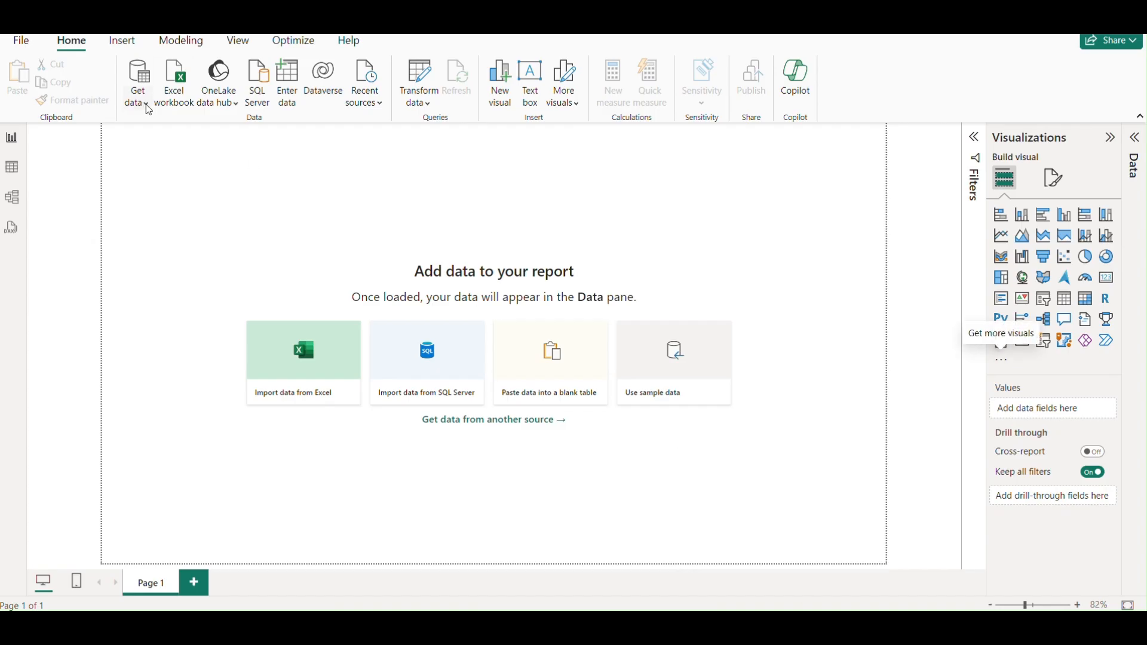
# Choose the Google Sheets connector from the full data source list and accept its warning.
pyautogui.click(147, 109)
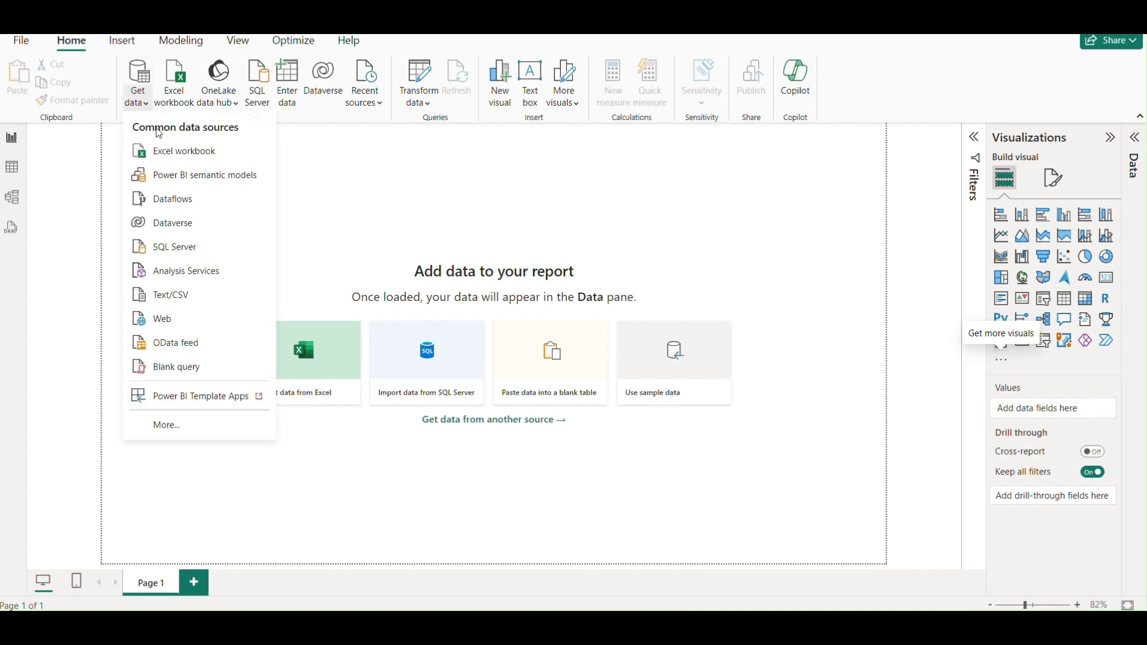
pyautogui.click(197, 435)
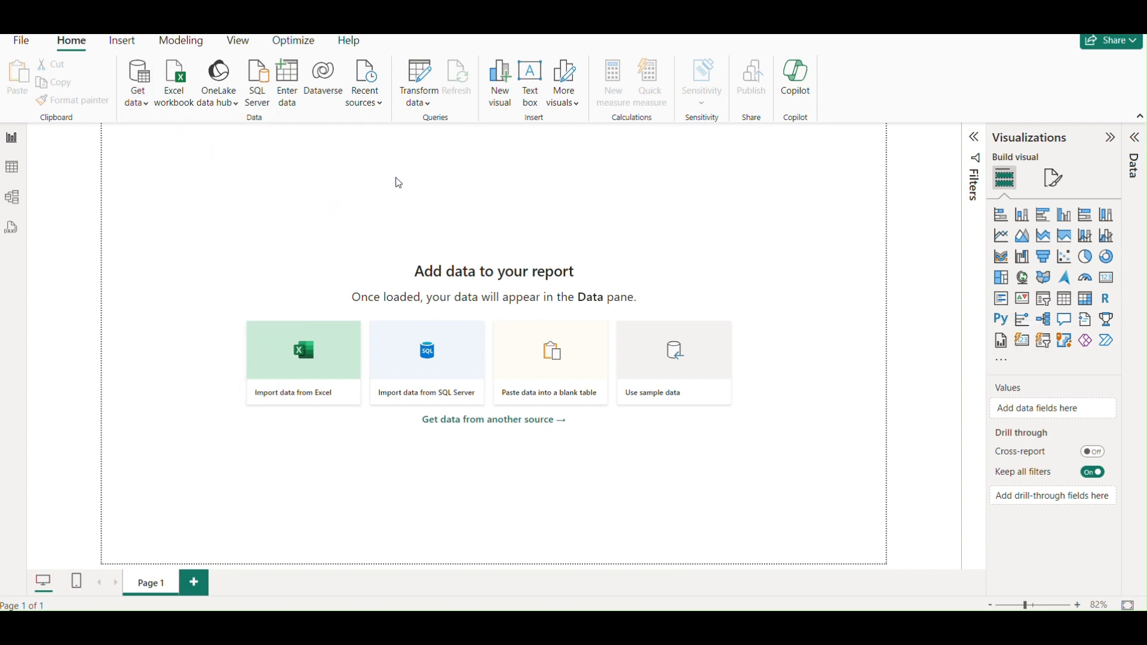
pyautogui.write('gi')
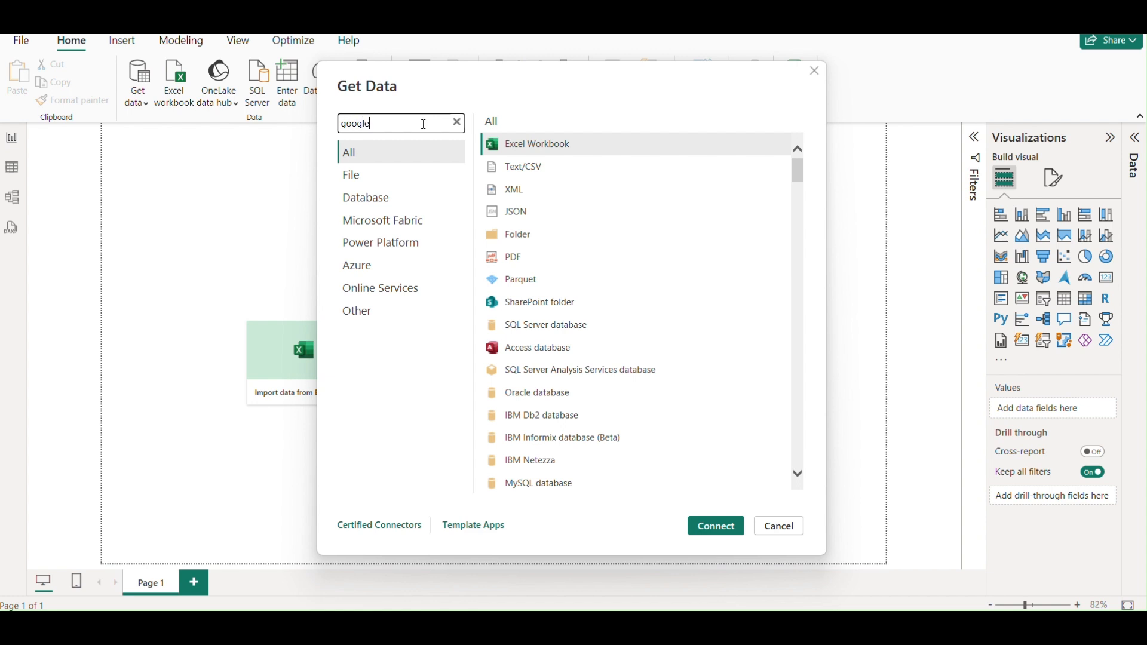
pyautogui.click(534, 212)
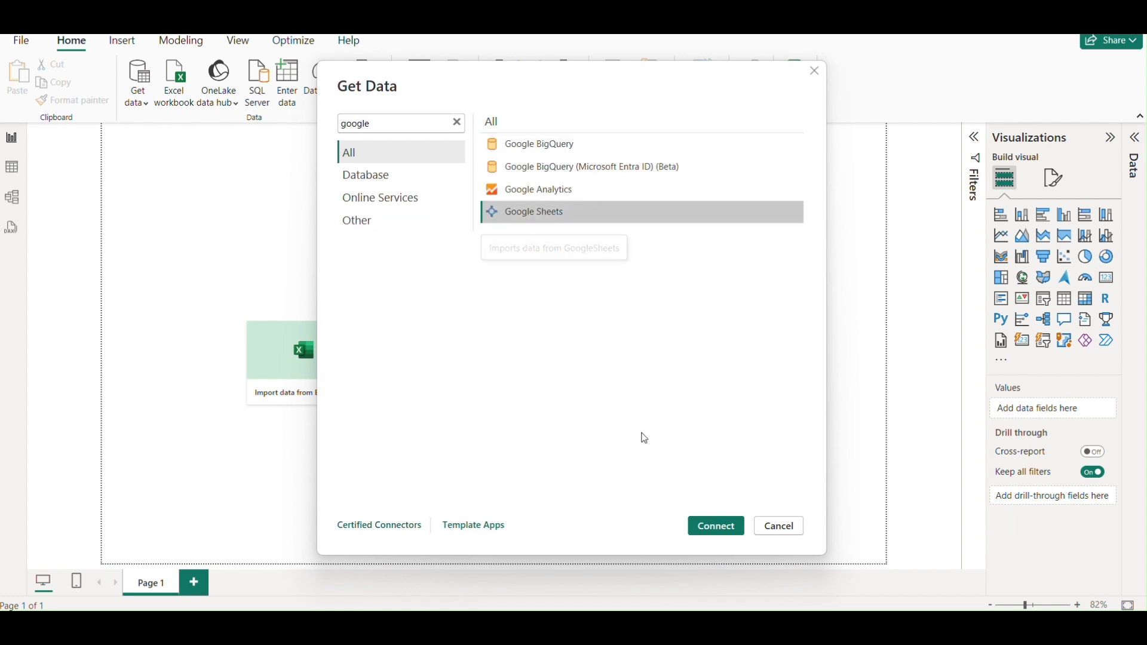
pyautogui.click(717, 527)
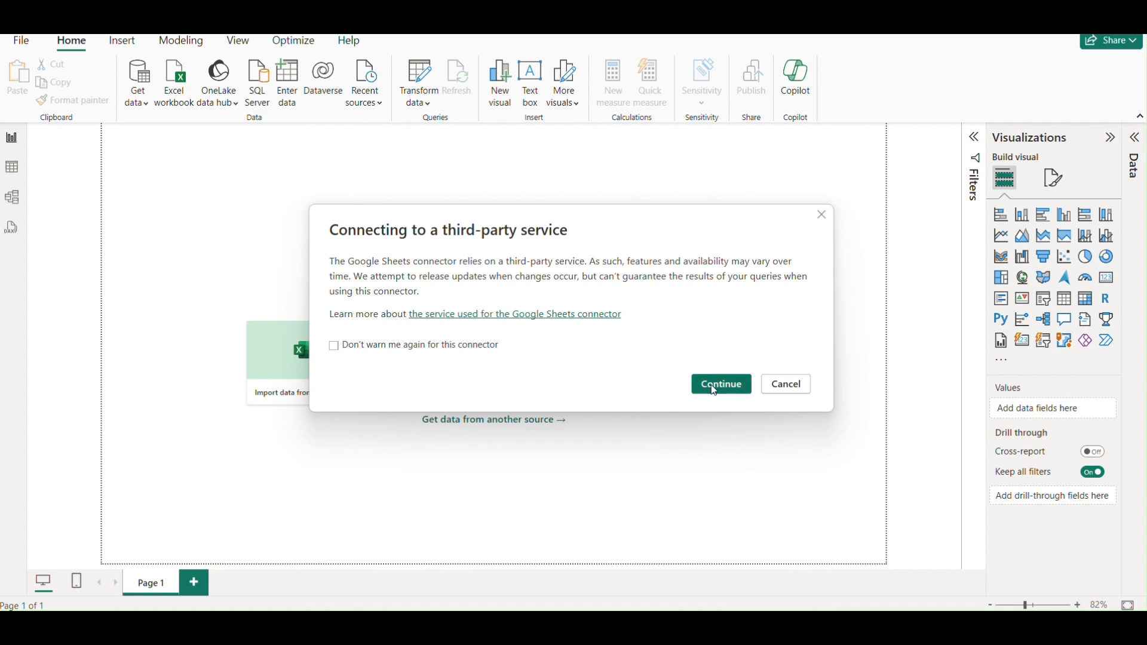
pyautogui.click(717, 389)
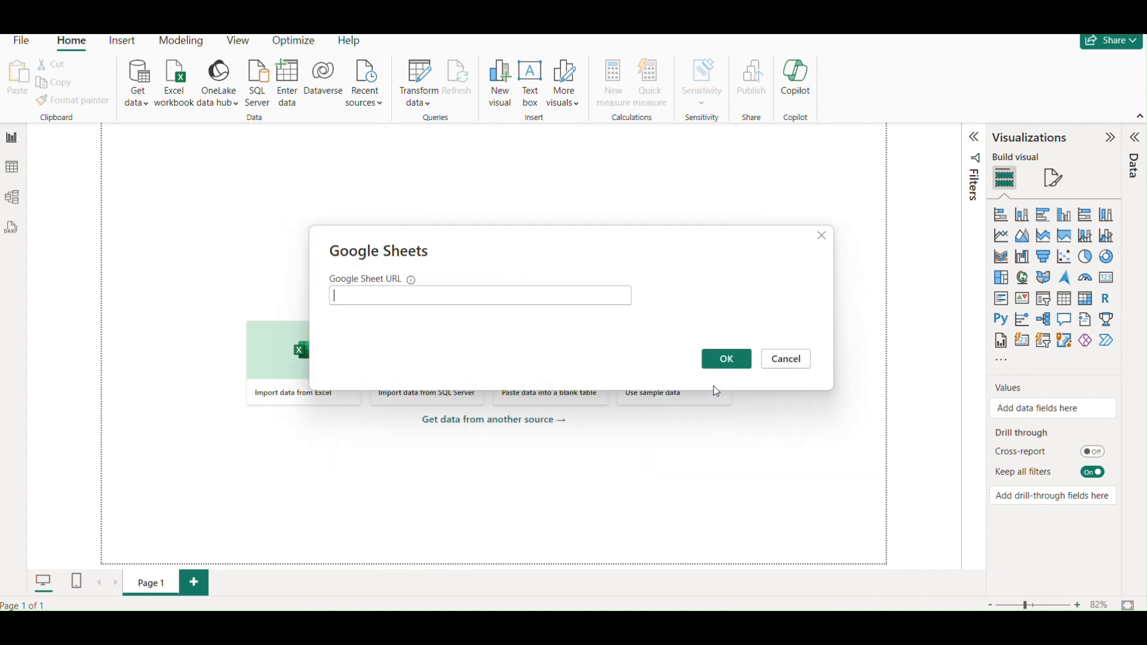
# Paste the responses sheet URL and sign in to Google, granting Power BI access.
pyautogui.hotkey('ctrl', 'v')
pyautogui.click(729, 359)
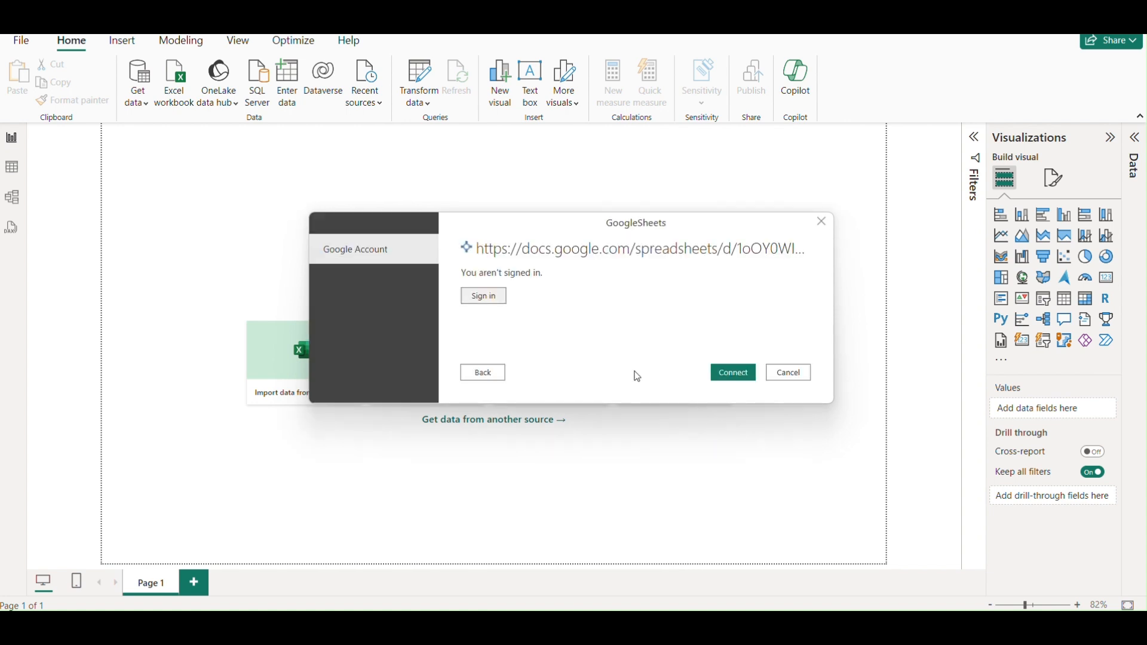
pyautogui.click(740, 377)
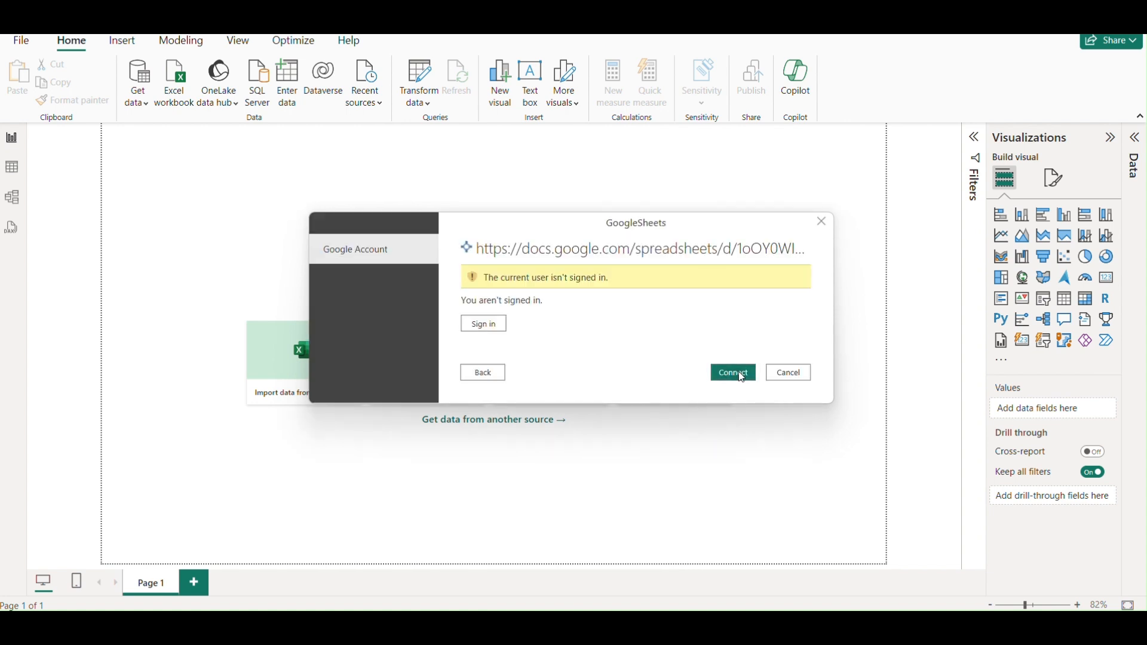
pyautogui.click(491, 326)
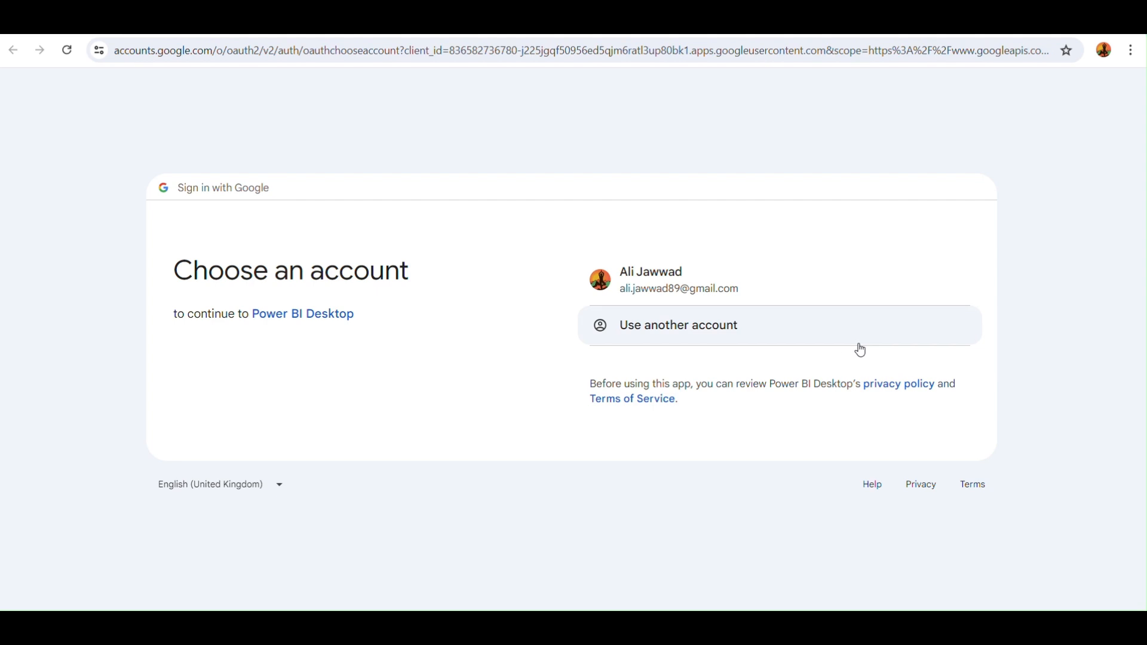
pyautogui.click(765, 301)
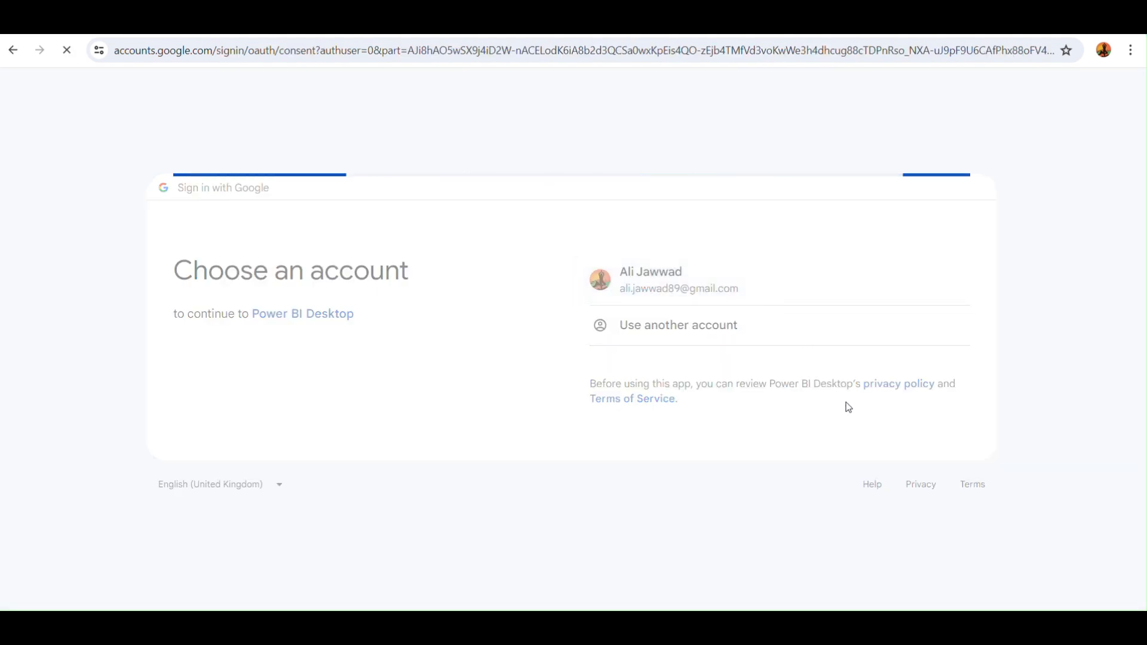
pyautogui.click(778, 472)
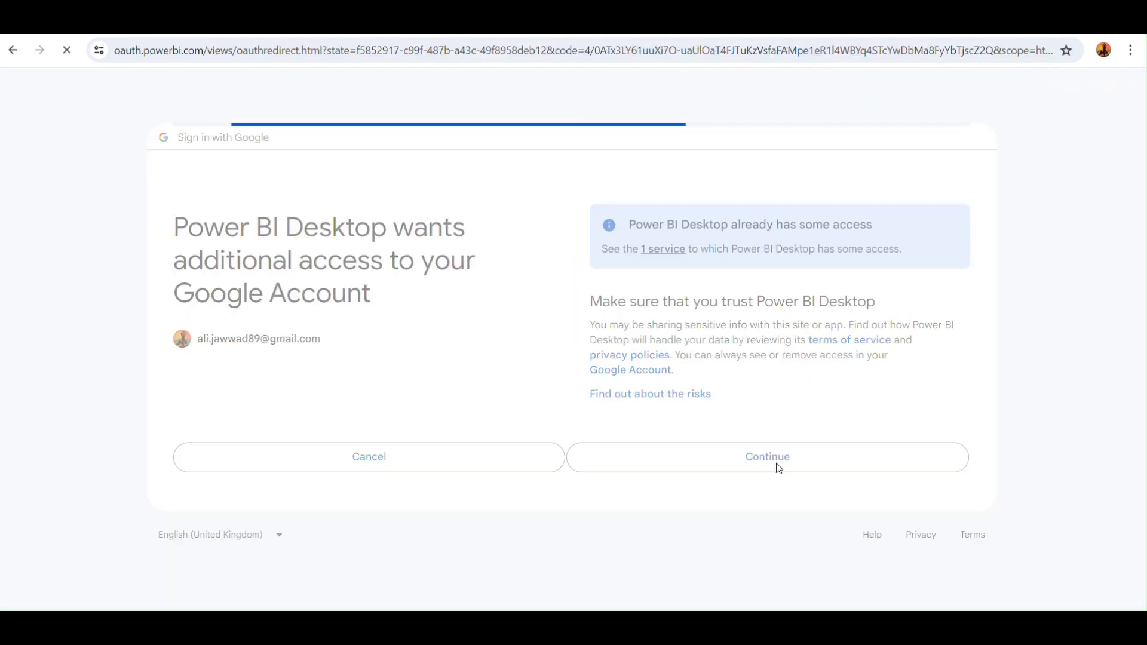
# Connect to the sheet, tick the Form responses 1 table and send it to Power Query Editor.
pyautogui.click(822, 626)
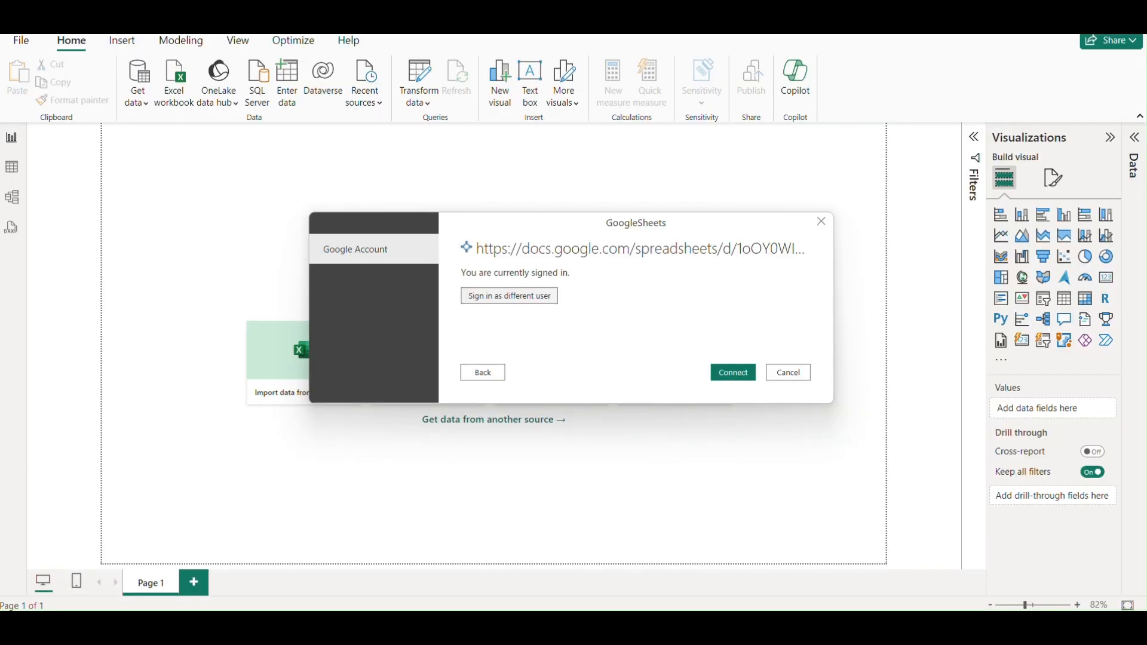
pyautogui.click(735, 374)
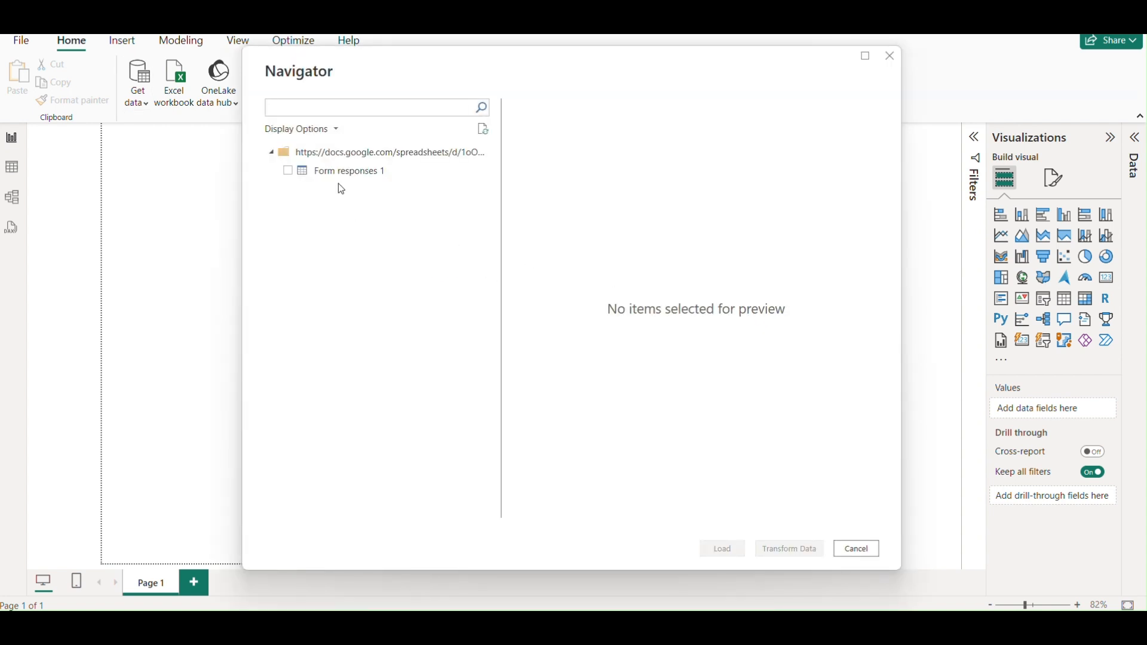
pyautogui.click(339, 175)
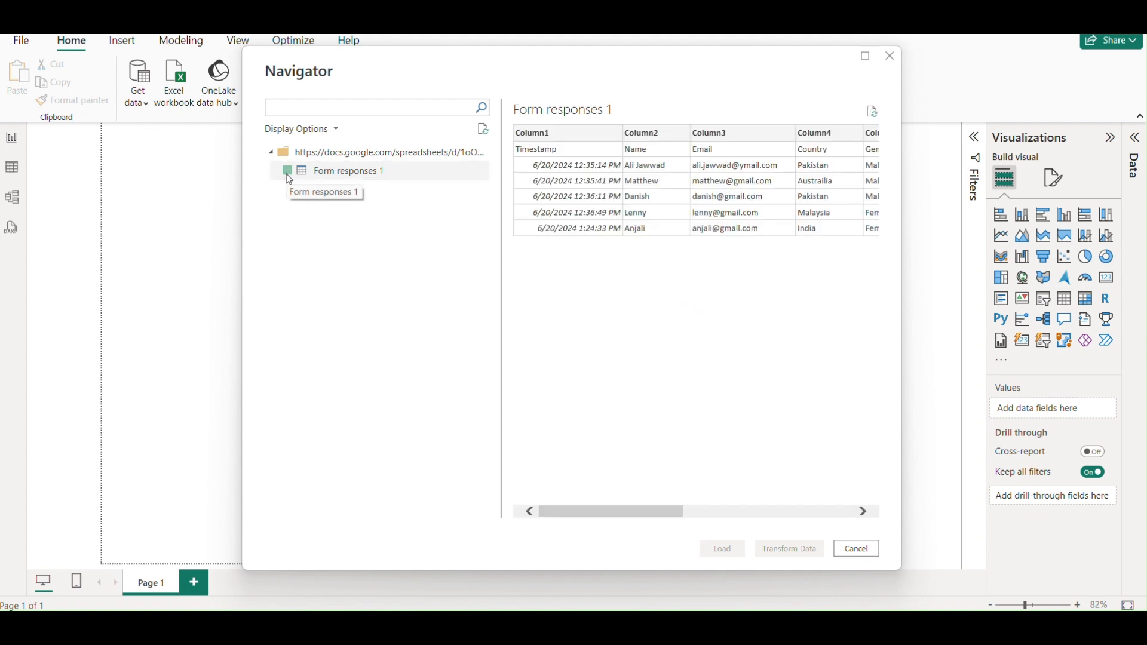
pyautogui.click(288, 171)
pyautogui.click(815, 552)
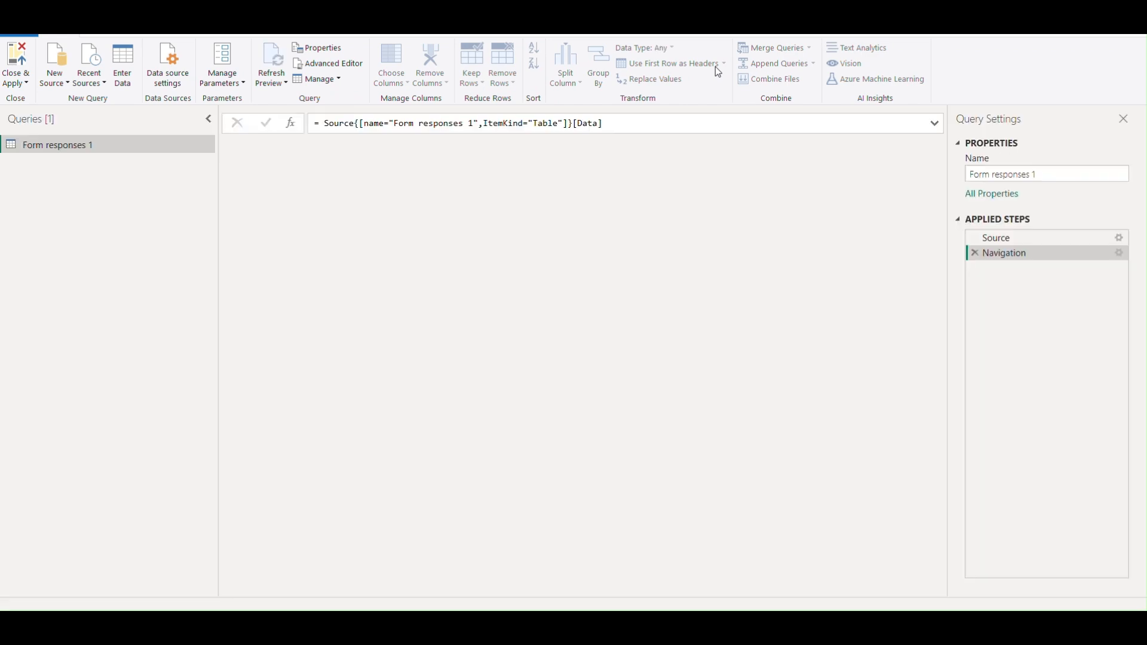
# Use the first row as headers in Form responses 1, then Close & Apply to load it.
pyautogui.click(723, 64)
pyautogui.click(725, 80)
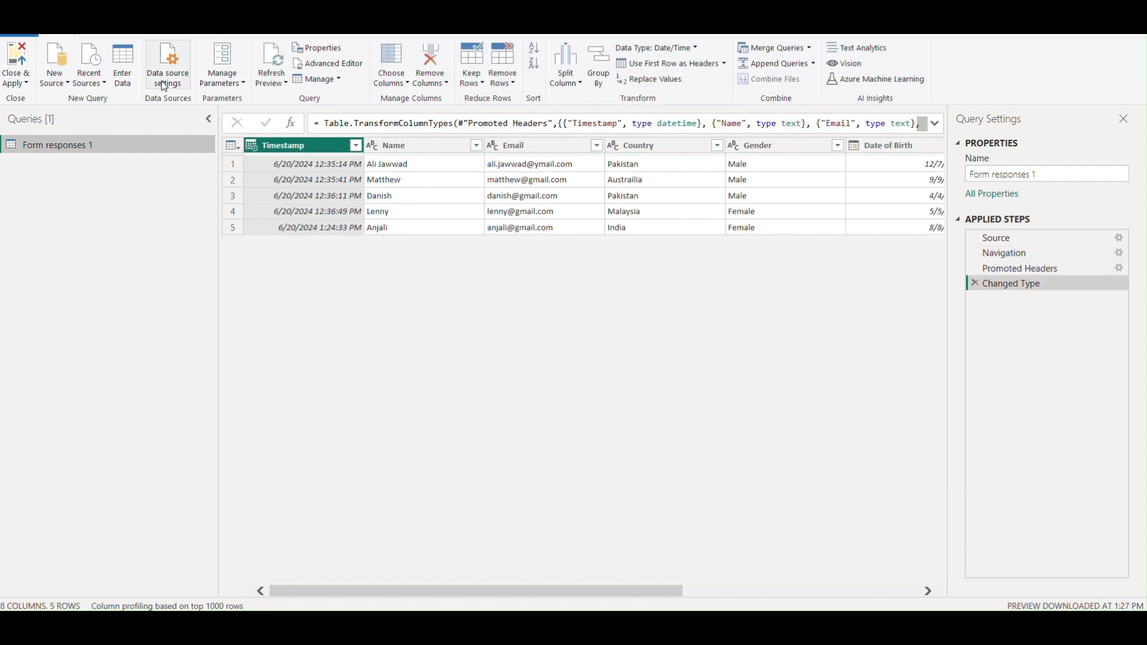
pyautogui.click(15, 82)
pyautogui.click(34, 131)
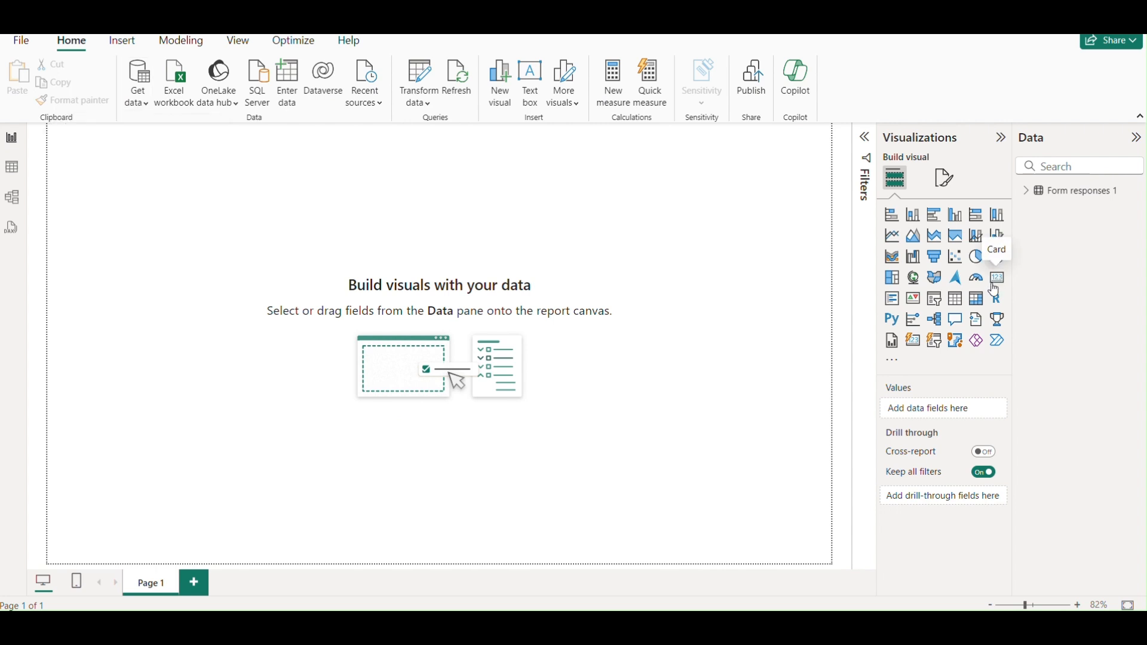
# Add a card visual showing the Count of Name from Form responses 1.
pyautogui.click(1000, 280)
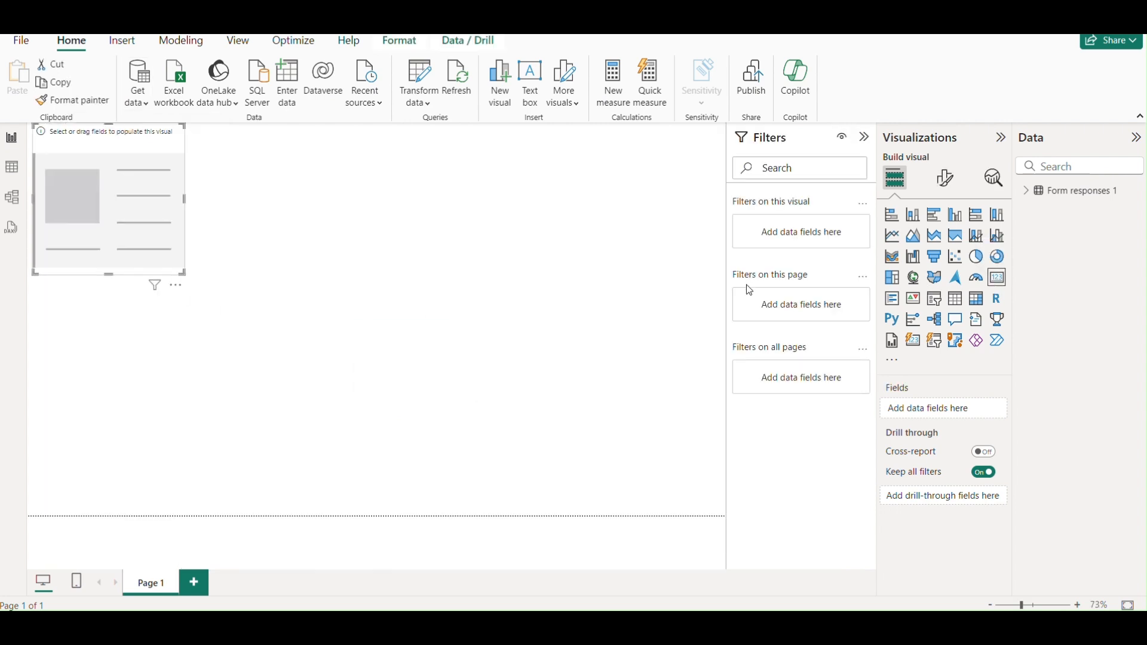
pyautogui.click(1025, 191)
pyautogui.moveTo(1072, 302); pyautogui.dragTo(976, 409)
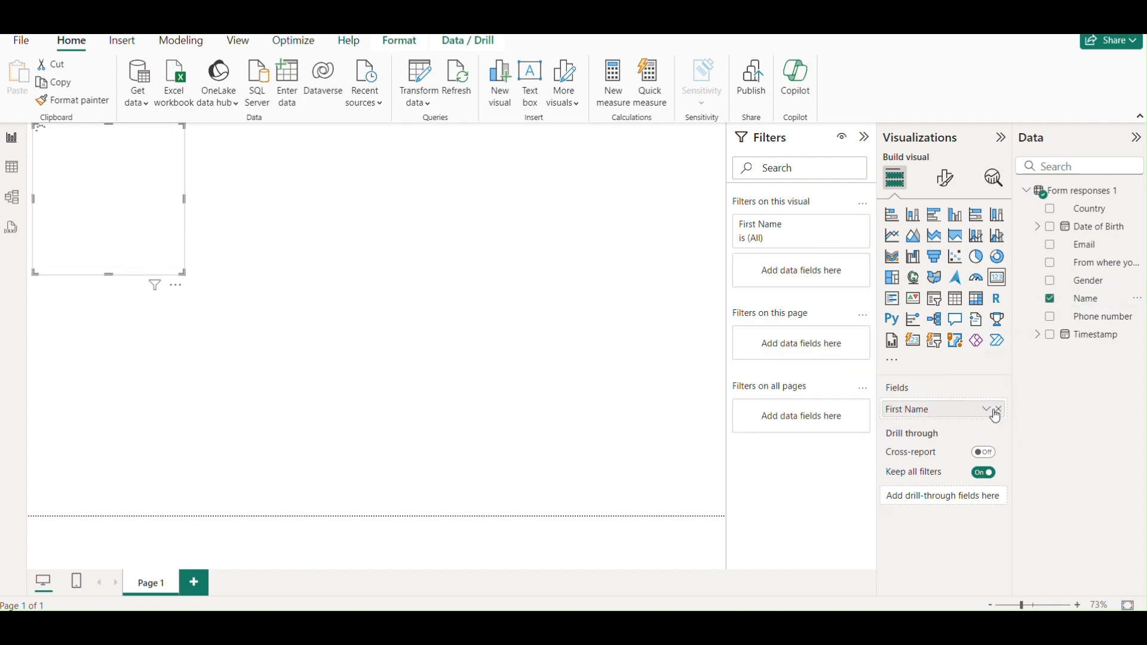
pyautogui.click(985, 410)
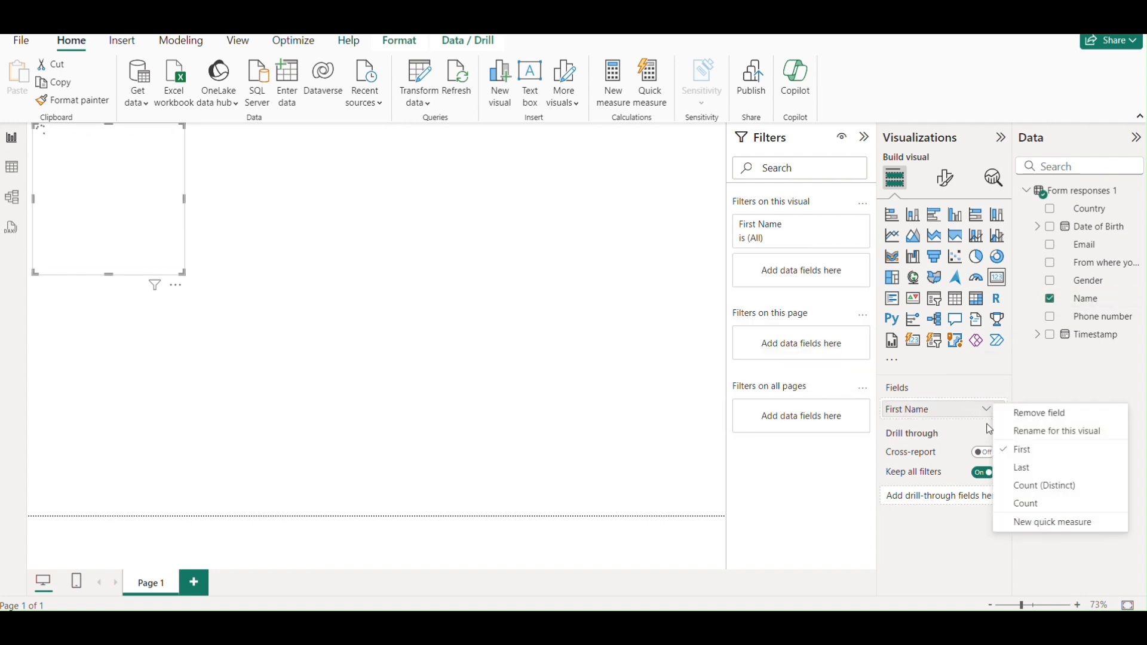
pyautogui.click(1034, 504)
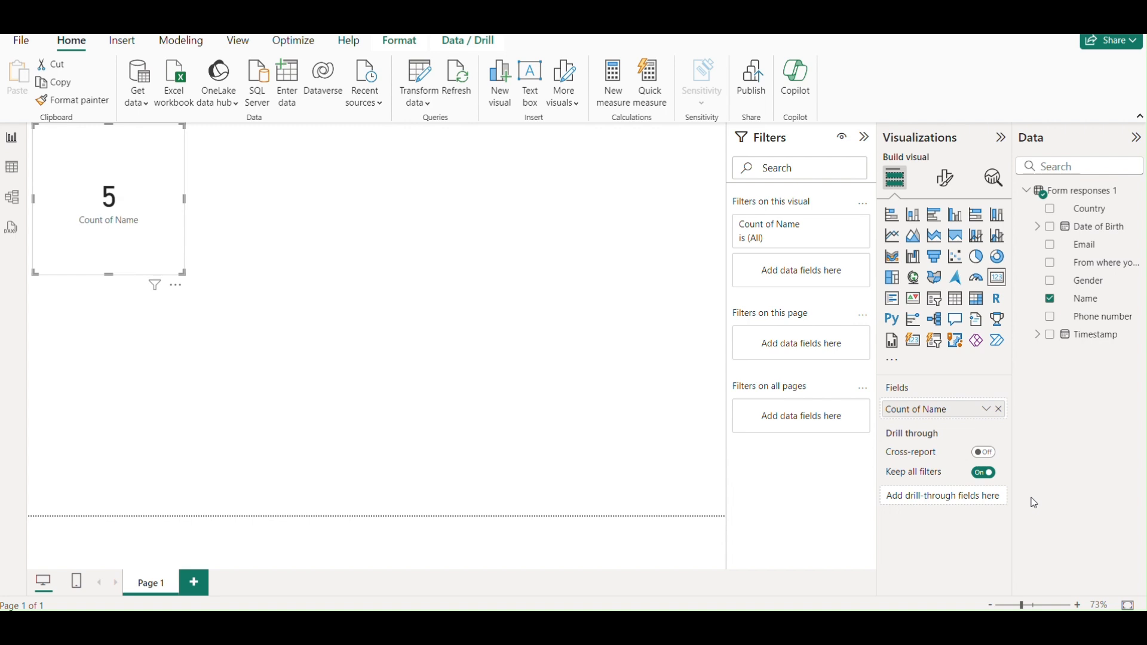
# Rename the card's field to 'Number of responses' for this visual and shrink the card.
pyautogui.click(995, 416)
pyautogui.click(1035, 434)
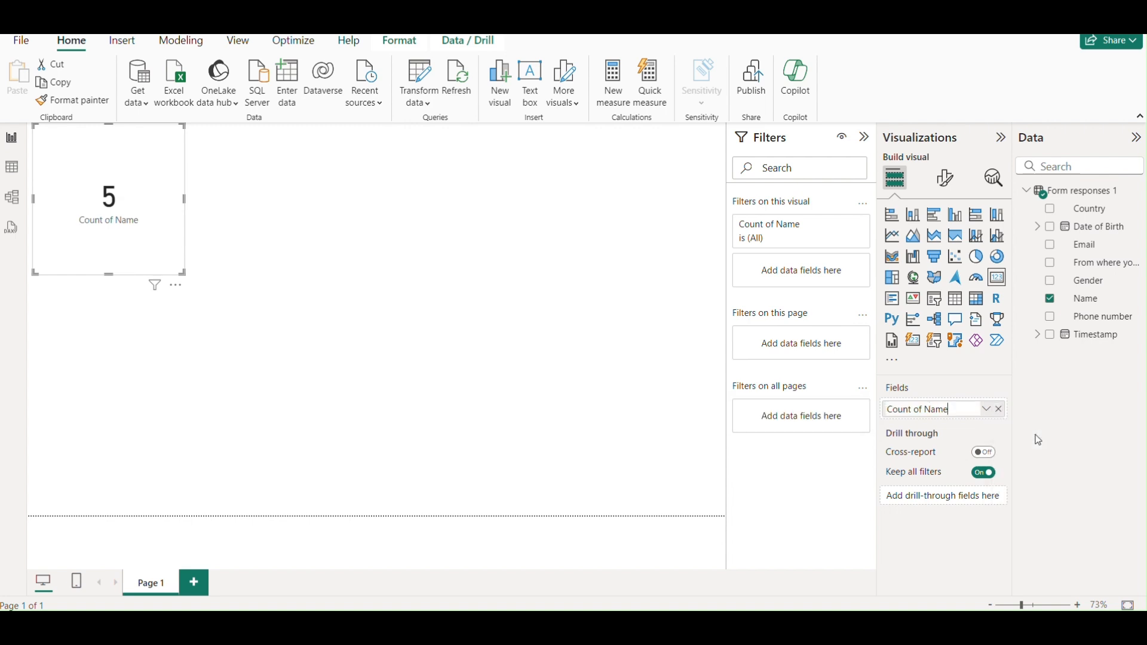
pyautogui.hotkey('ctrl', 'shift', 'Left')
pyautogui.hotkey('ctrl', 'shift', 'Left')
pyautogui.hotkey('ctrl', 'shift', 'Left')
pyautogui.write('Nu')
pyautogui.press('Return')
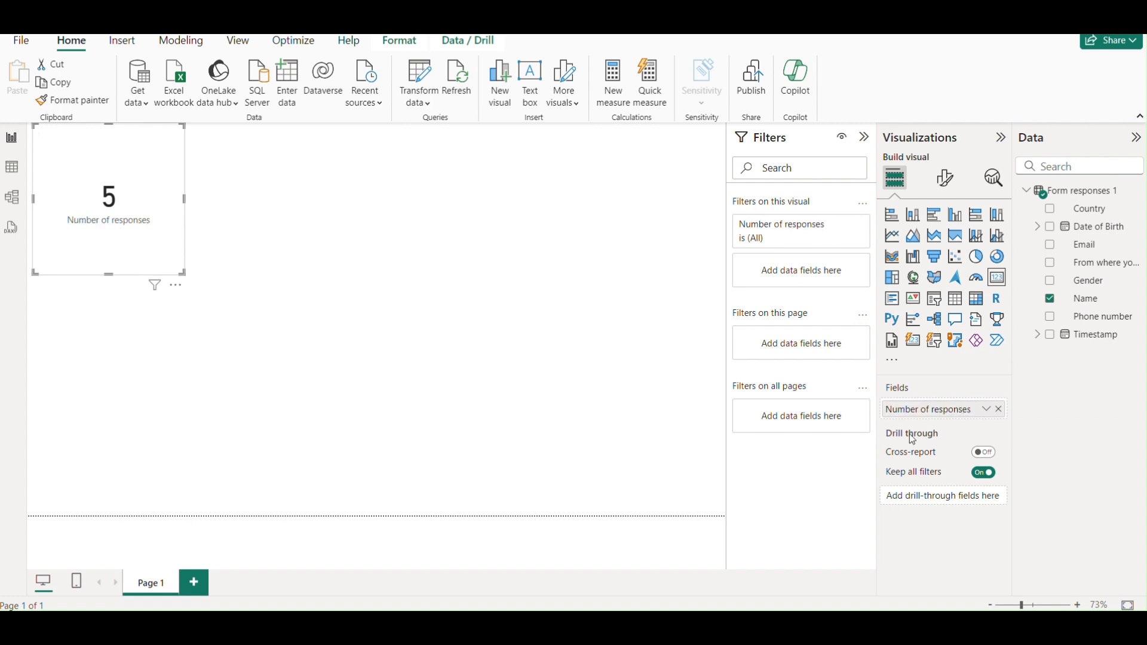
pyautogui.moveTo(182, 271); pyautogui.dragTo(137, 203)
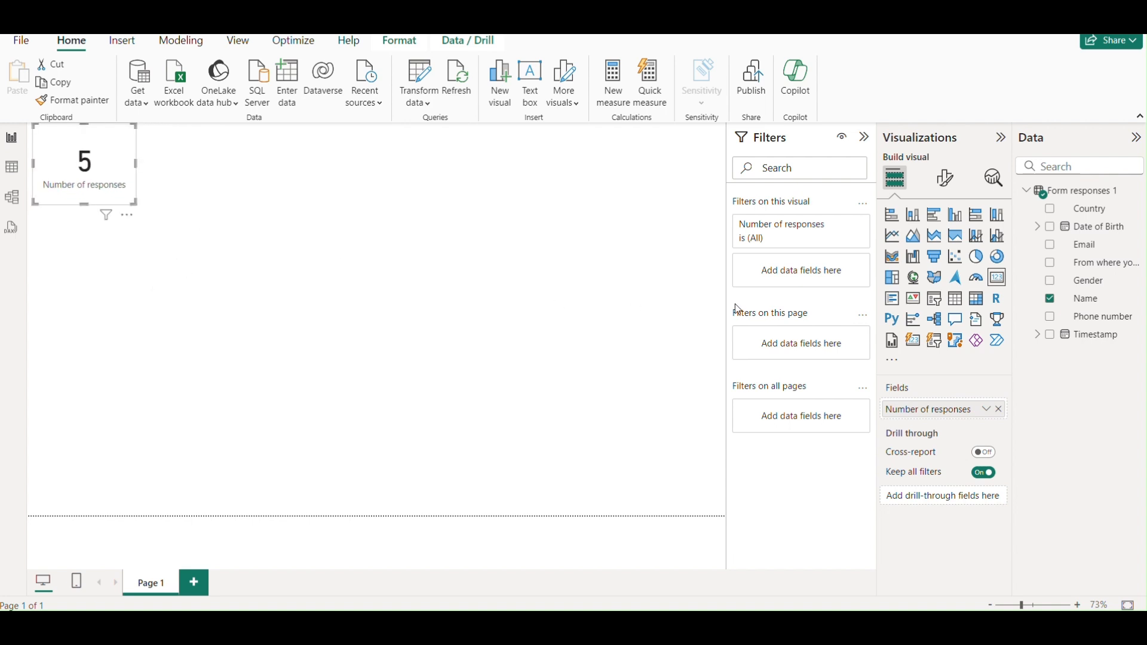
# Add an empty pie chart, enlarge it and place it beside the card.
pyautogui.click(636, 307)
pyautogui.click(976, 256)
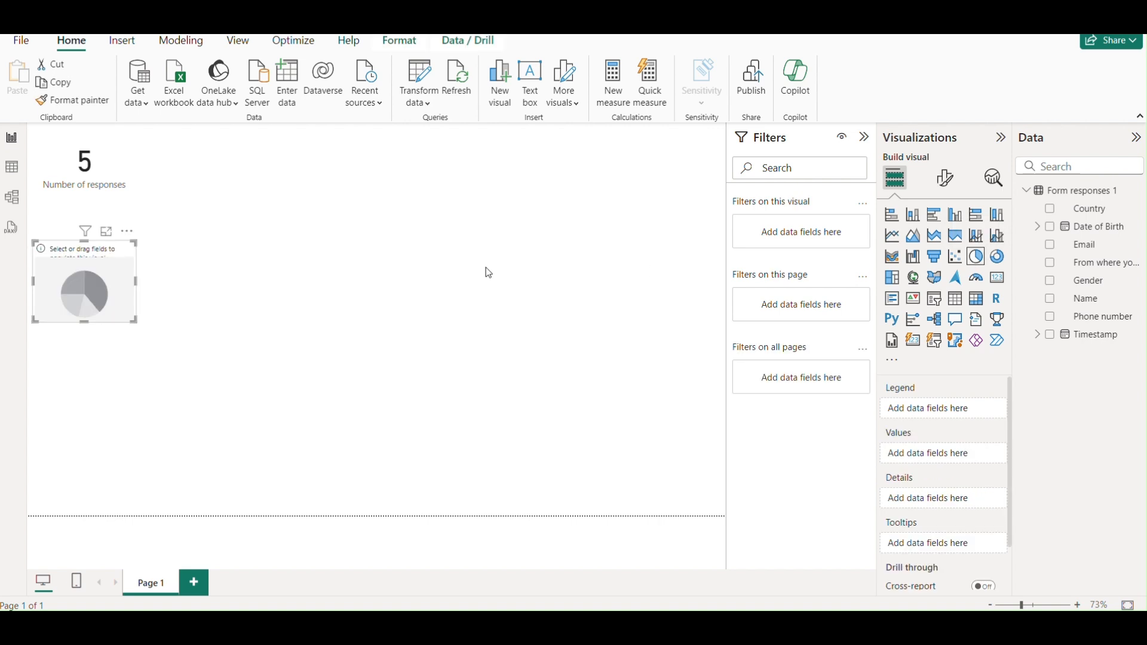
pyautogui.moveTo(135, 323); pyautogui.dragTo(326, 397)
pyautogui.moveTo(218, 269); pyautogui.dragTo(327, 146)
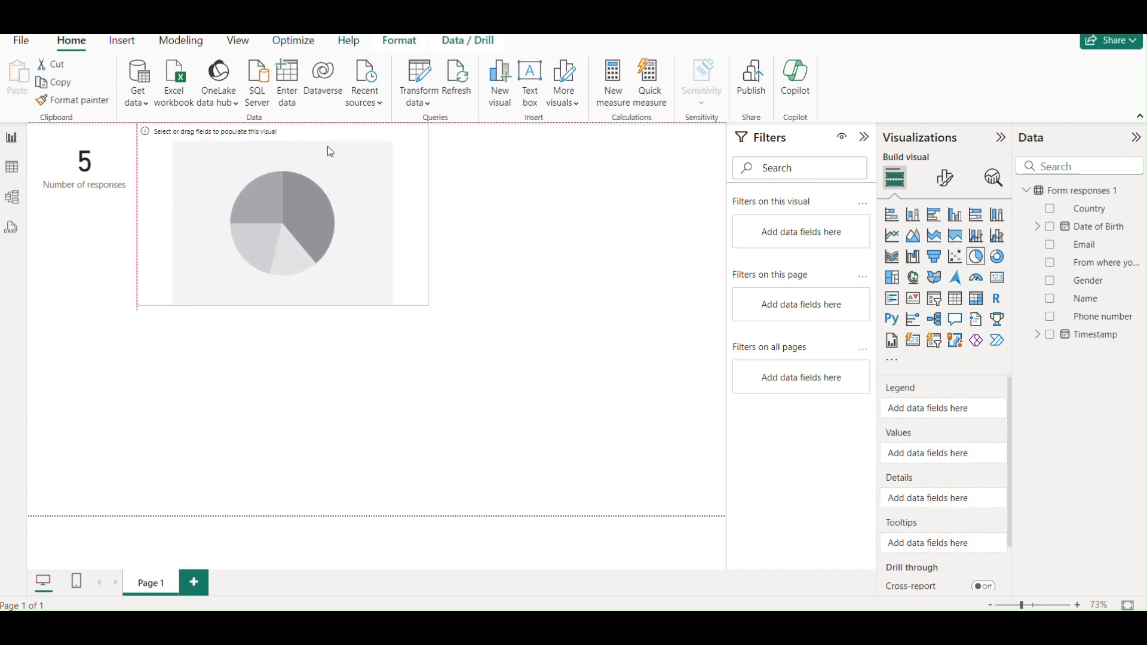
pyautogui.moveTo(427, 306)
pyautogui.mouseDown()
pyautogui.moveTo(429, 321)
pyautogui.moveTo(427, 307)
pyautogui.mouseUp()
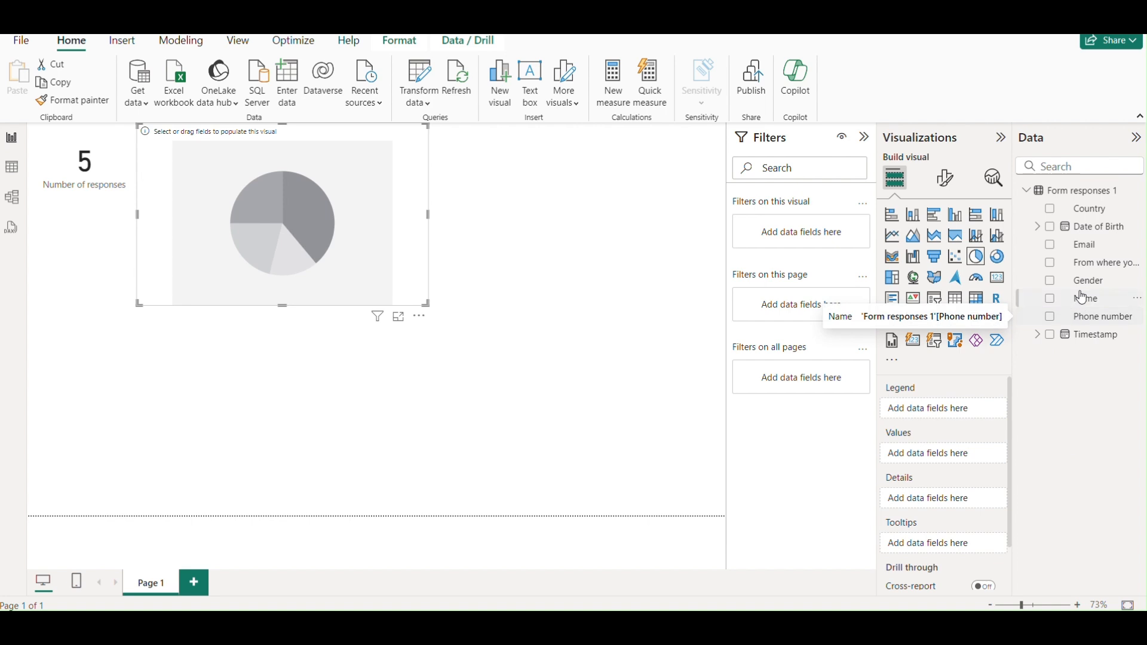
# Put the 'From where…' question in Legend and Count of Name in Values, widening the pie across the top.
pyautogui.moveTo(1082, 272); pyautogui.dragTo(957, 408)
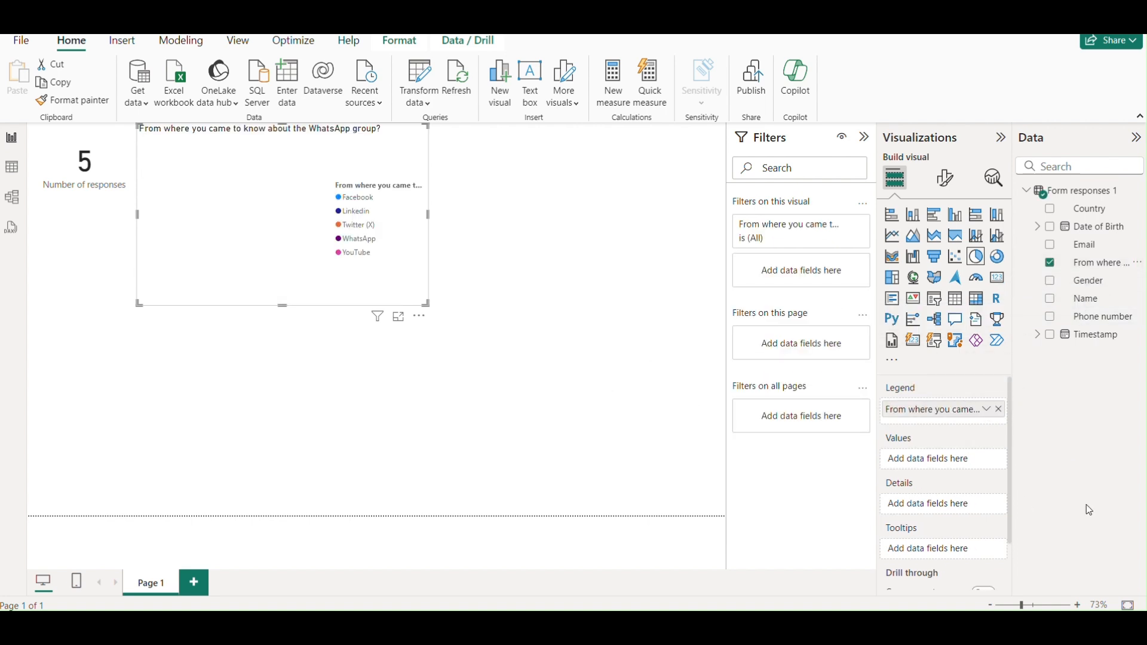
pyautogui.moveTo(1080, 300); pyautogui.dragTo(954, 461)
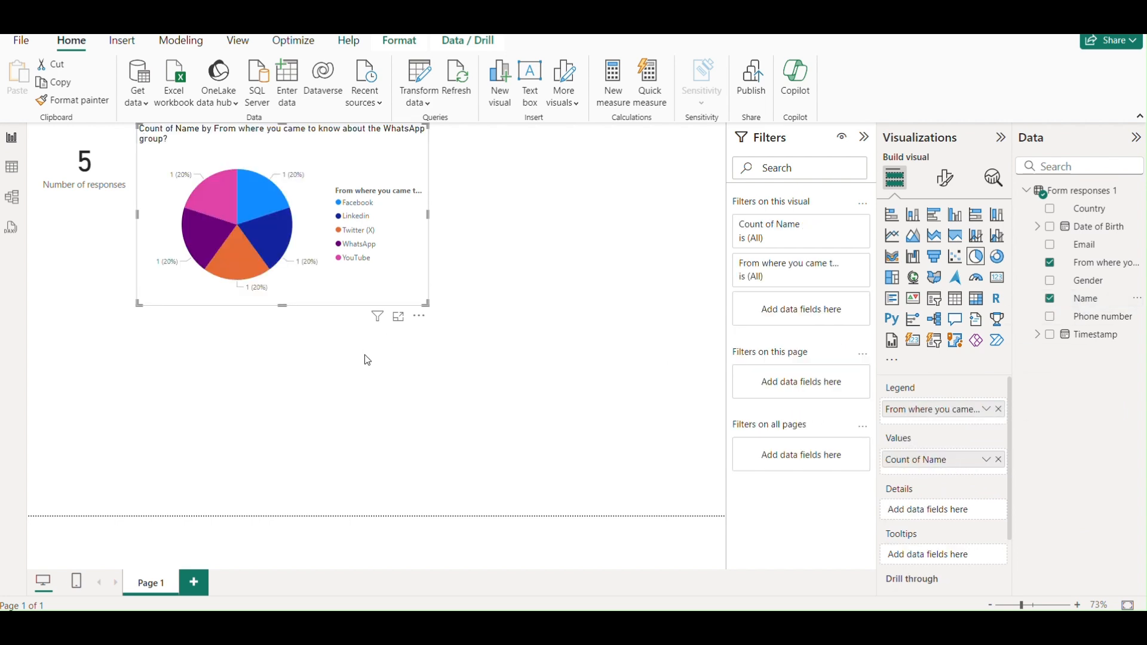
pyautogui.moveTo(428, 311); pyautogui.dragTo(724, 282)
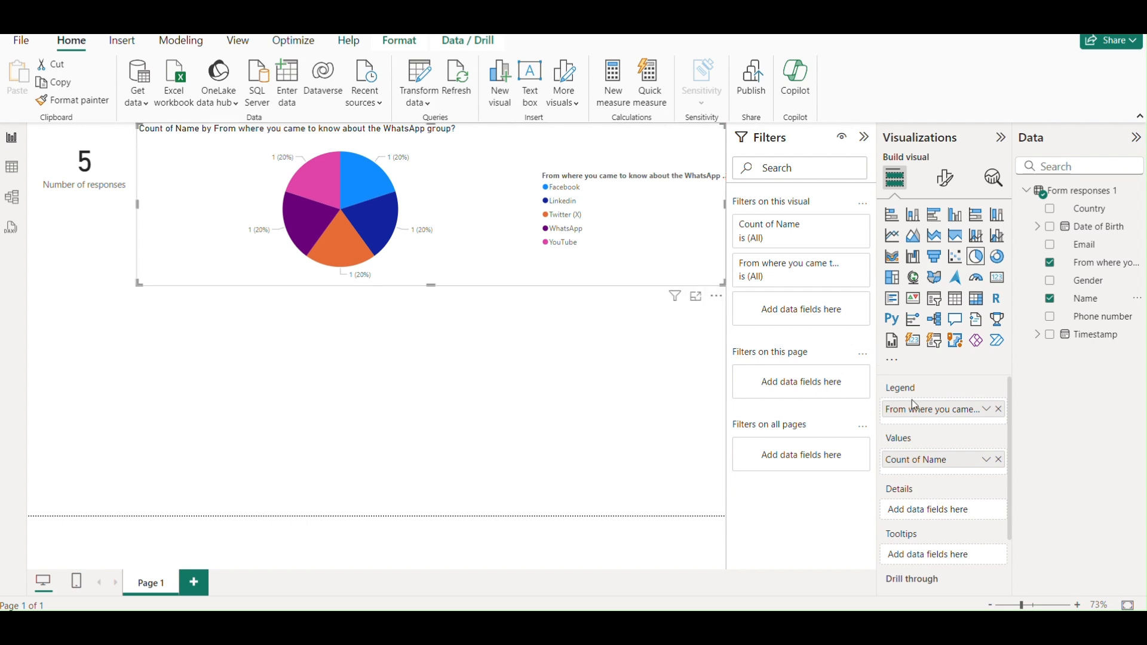
pyautogui.click(576, 396)
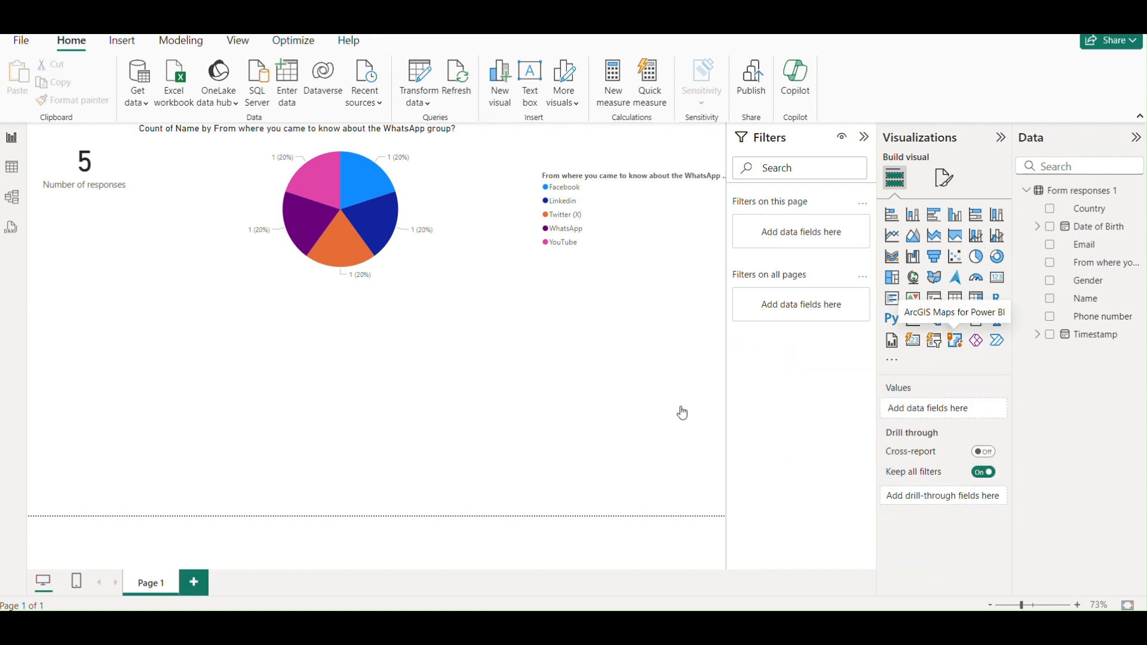
# Add an ArcGIS map visual and set the Country column's data category to Country.
pyautogui.click(955, 340)
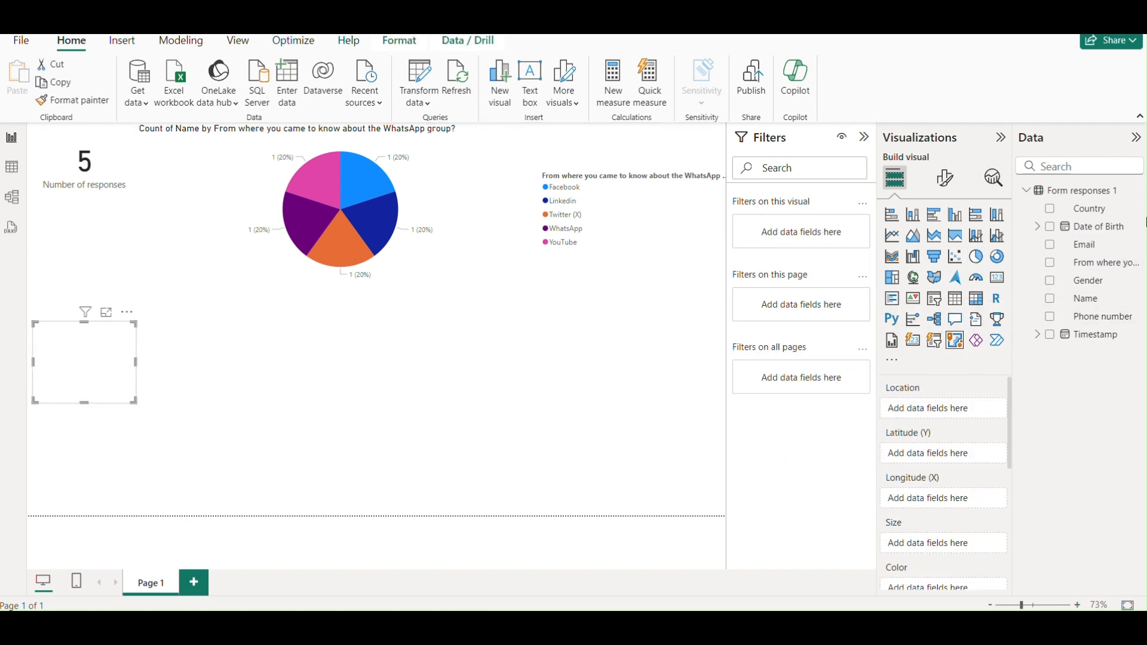
pyautogui.click(1135, 214)
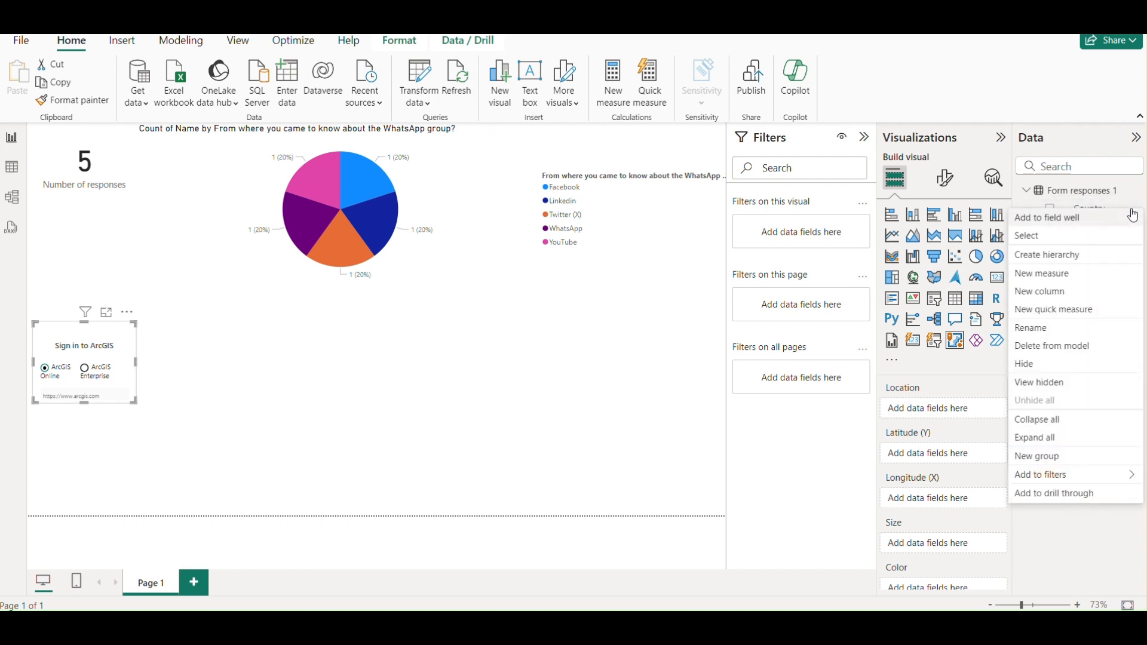
pyautogui.click(1095, 240)
pyautogui.click(468, 41)
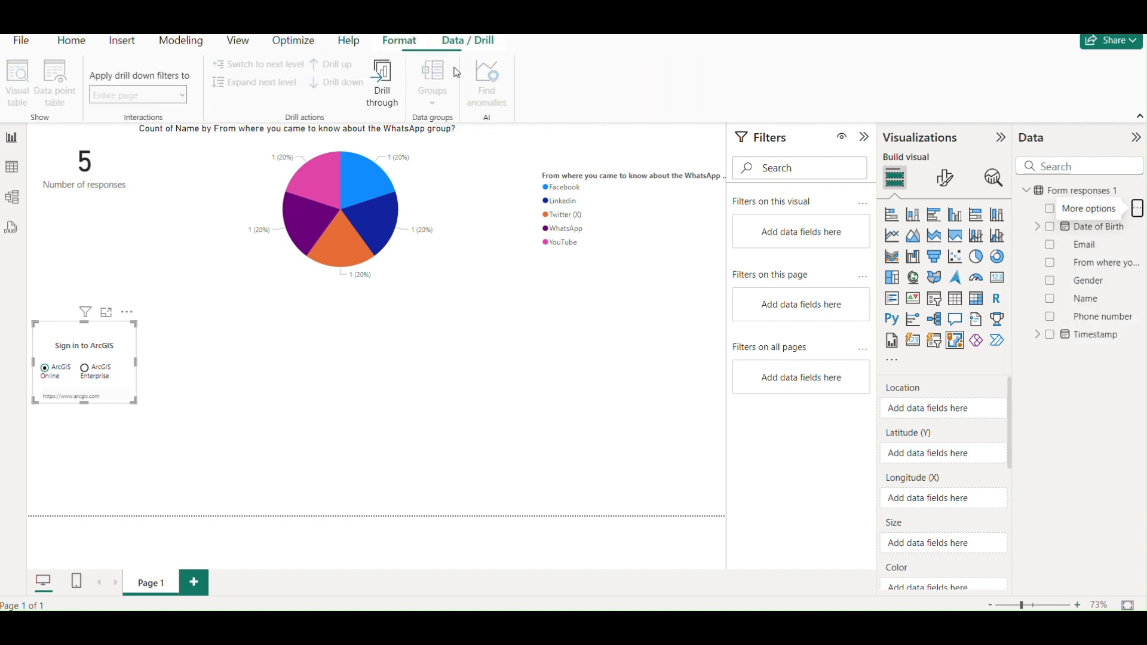
pyautogui.click(419, 48)
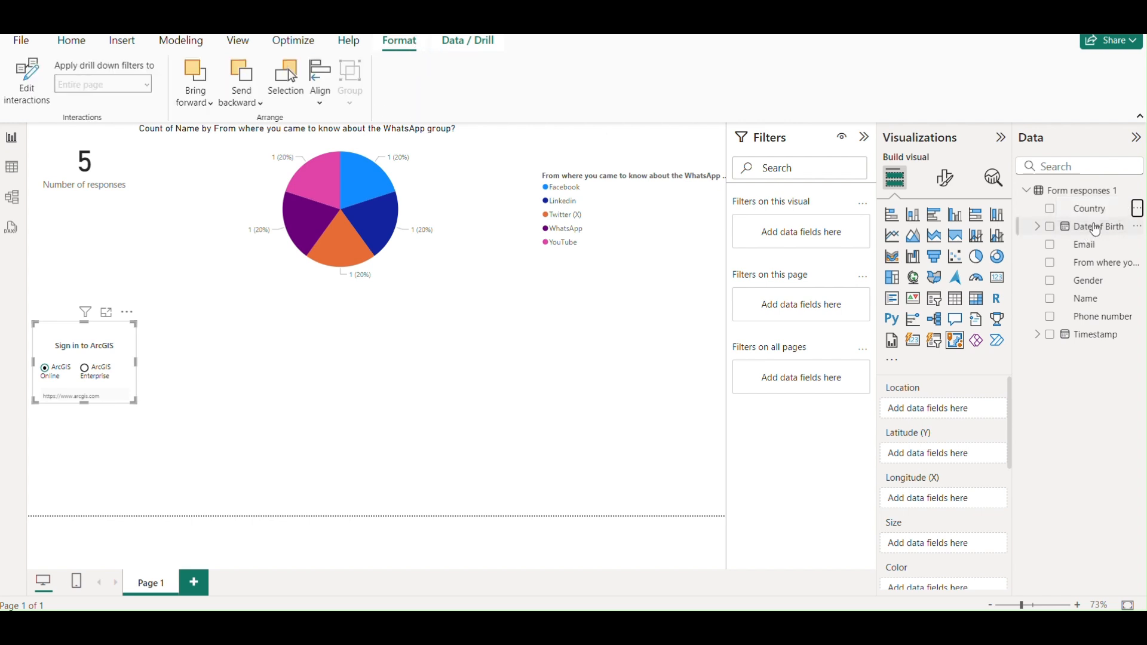
pyautogui.click(1092, 209)
pyautogui.click(512, 93)
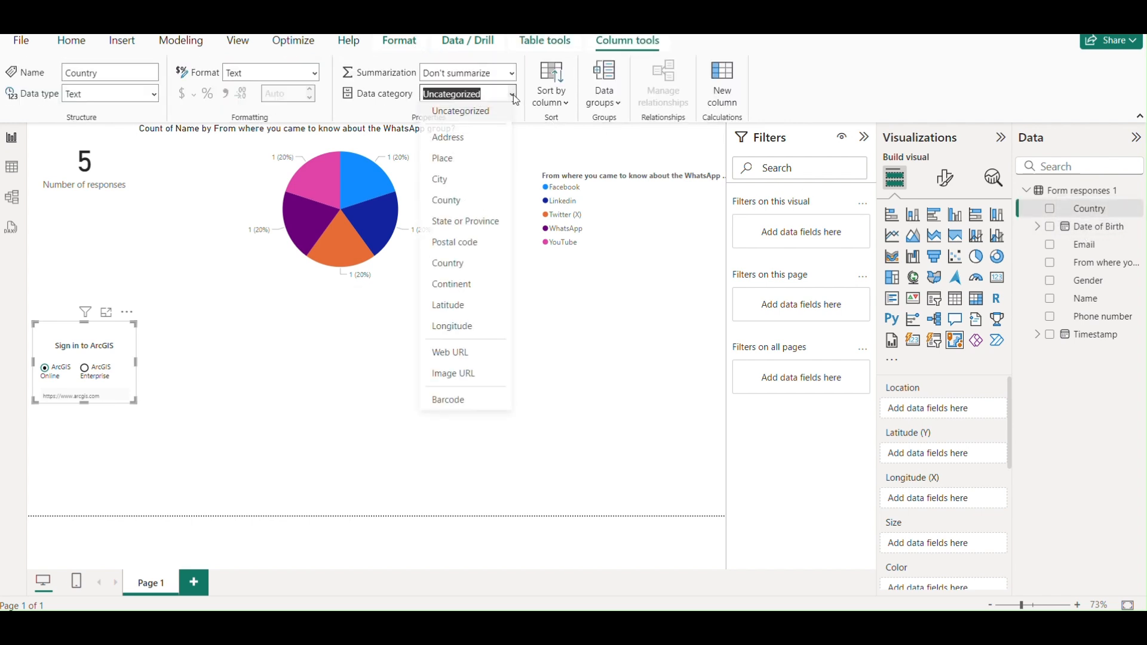
pyautogui.click(466, 266)
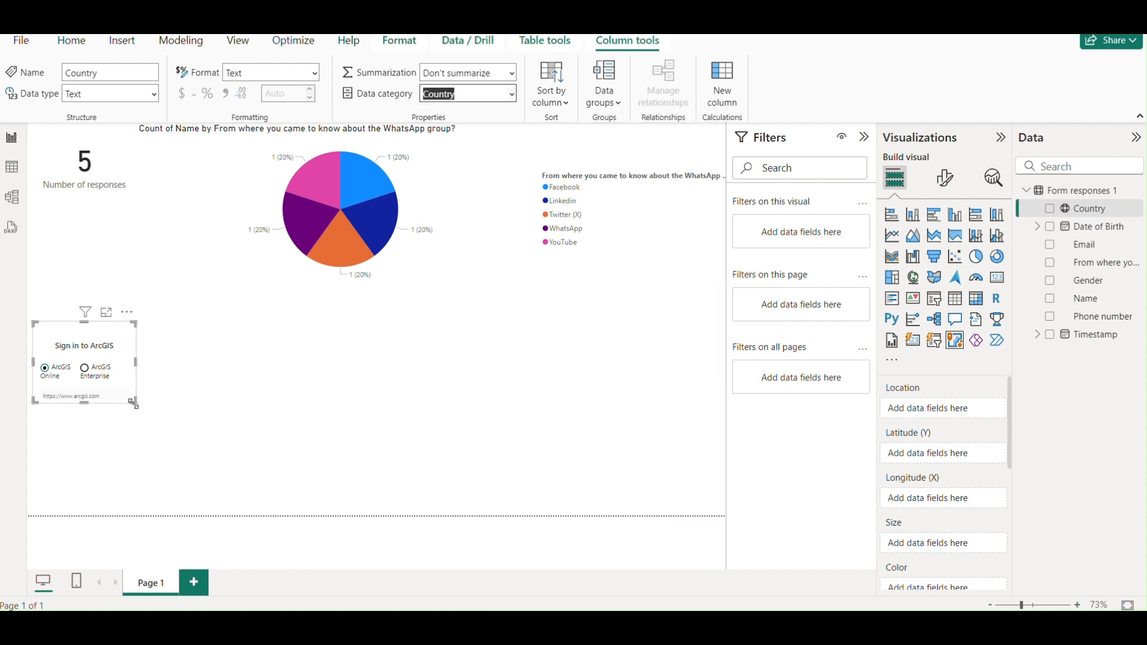
# Enlarge the map under the pie chart and add Country to its Location well.
pyautogui.moveTo(135, 404); pyautogui.dragTo(728, 549)
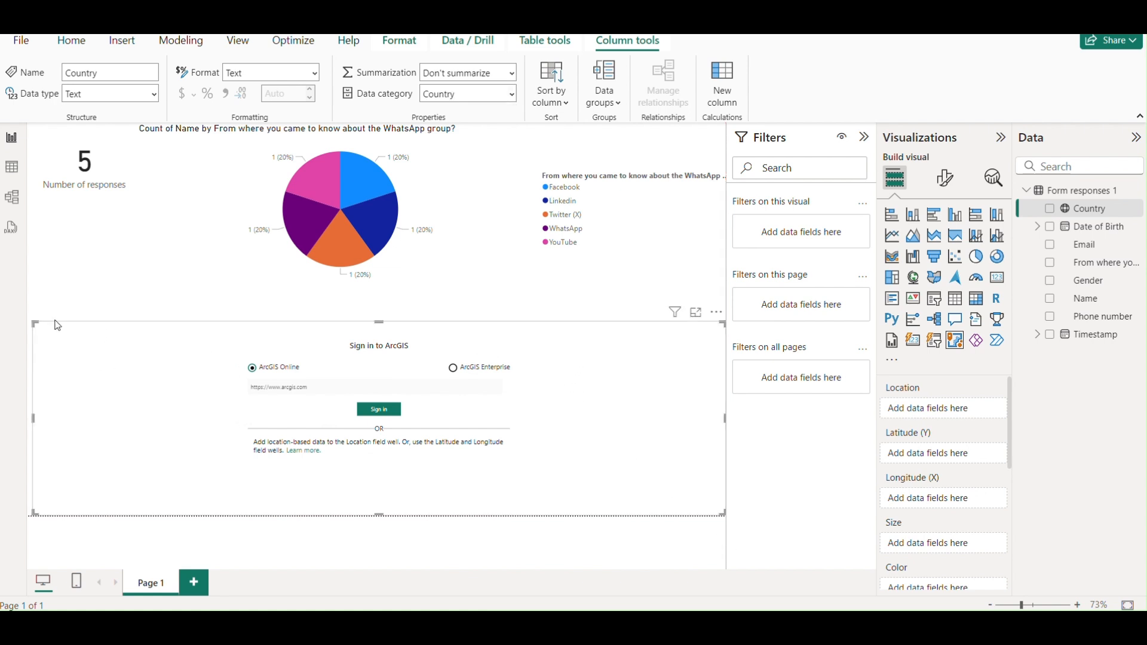
pyautogui.moveTo(35, 324); pyautogui.dragTo(145, 297)
pyautogui.moveTo(1085, 209); pyautogui.dragTo(975, 404)
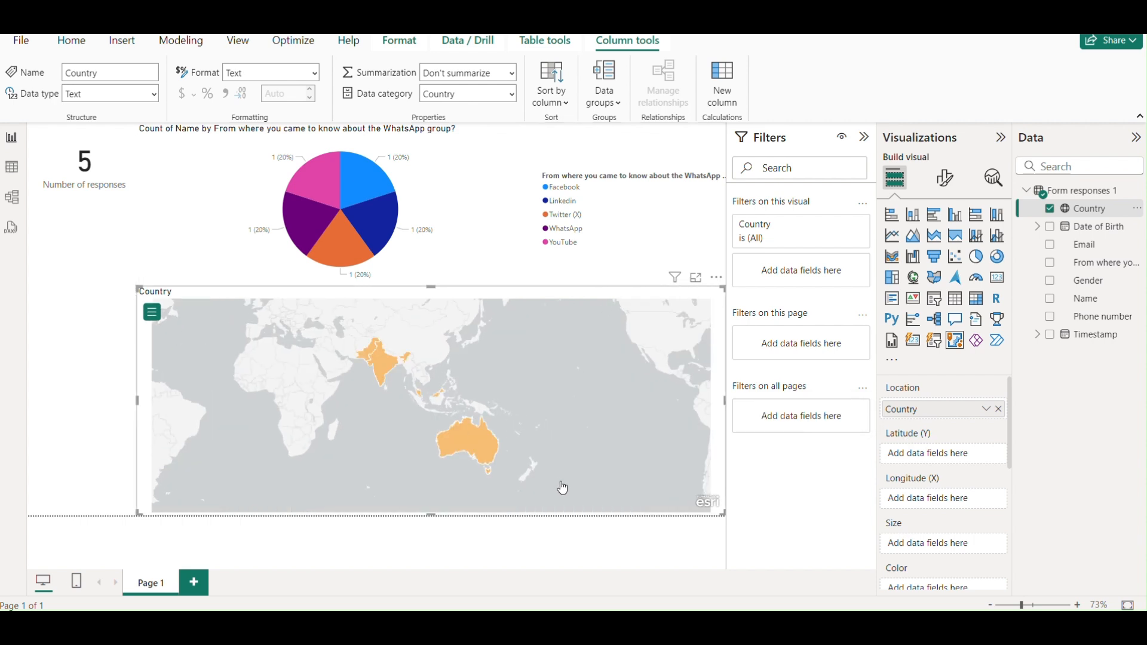
# Colour the map's countries by Name and view Australia's popup details.
pyautogui.scroll(-2, 962, 466)
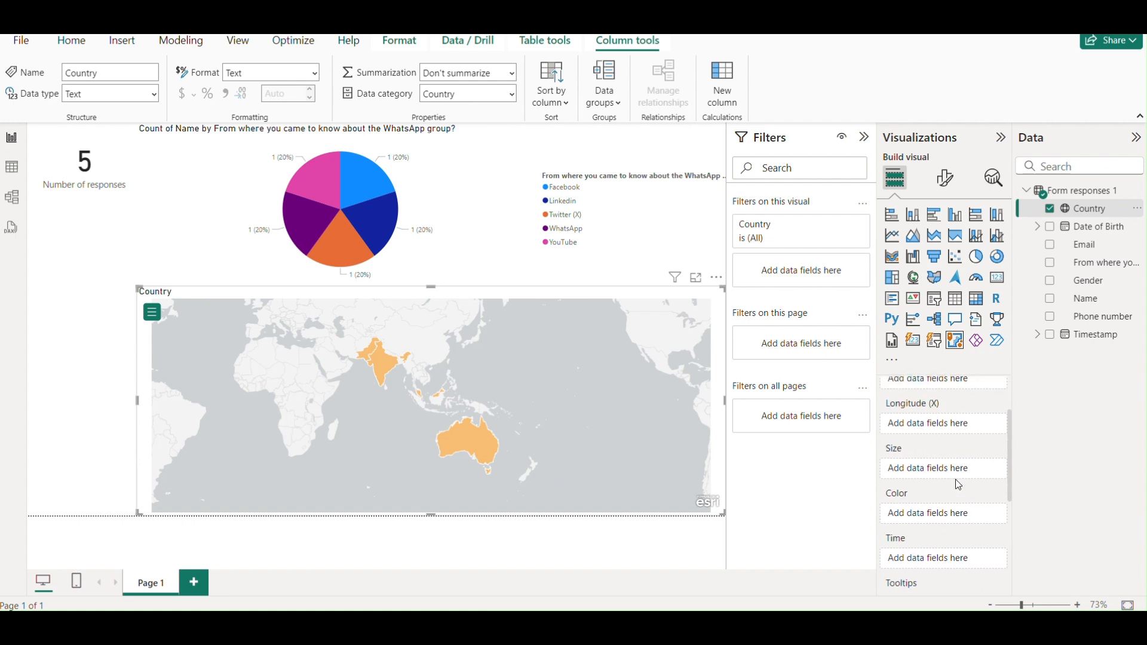
pyautogui.moveTo(1076, 303); pyautogui.dragTo(951, 515)
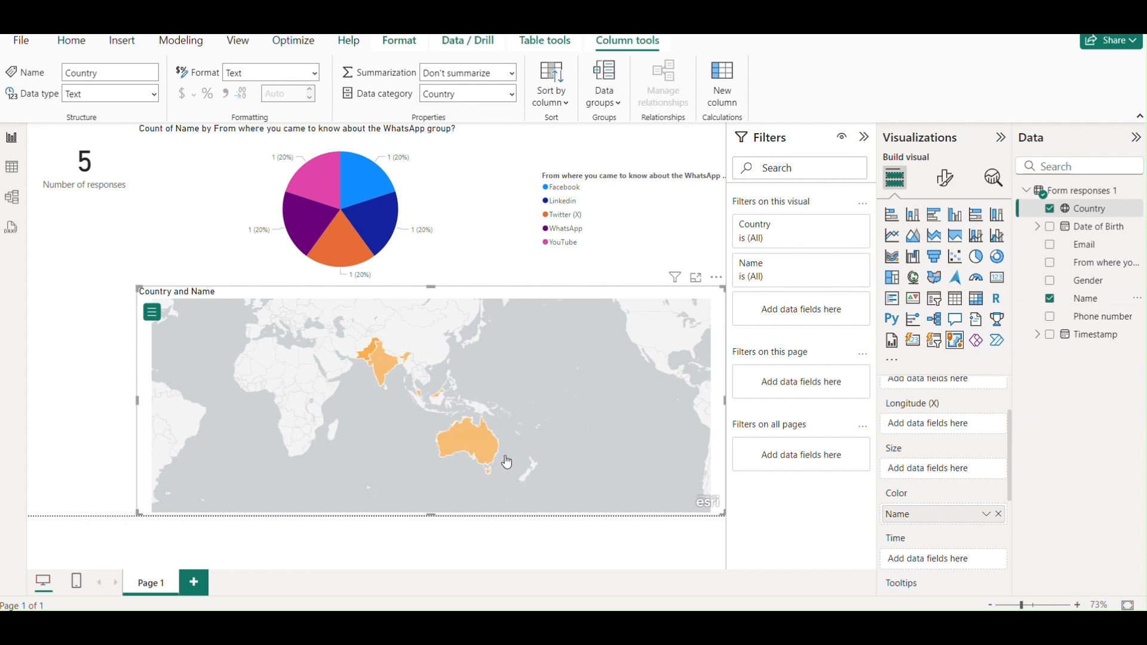
pyautogui.click(472, 446)
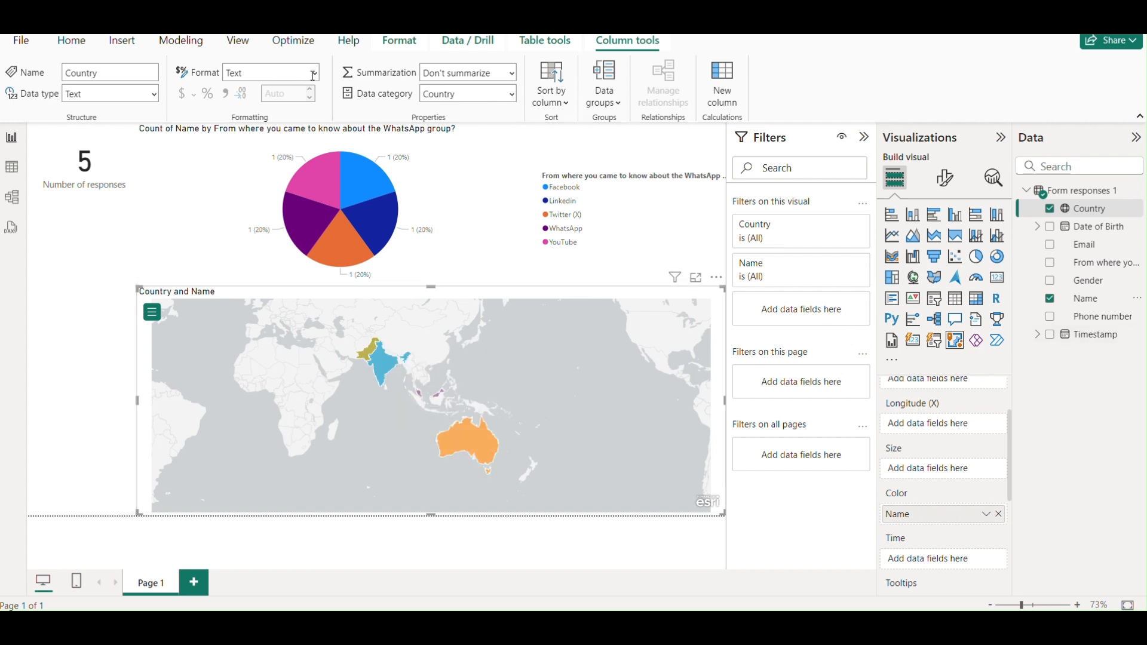
pyautogui.click(121, 43)
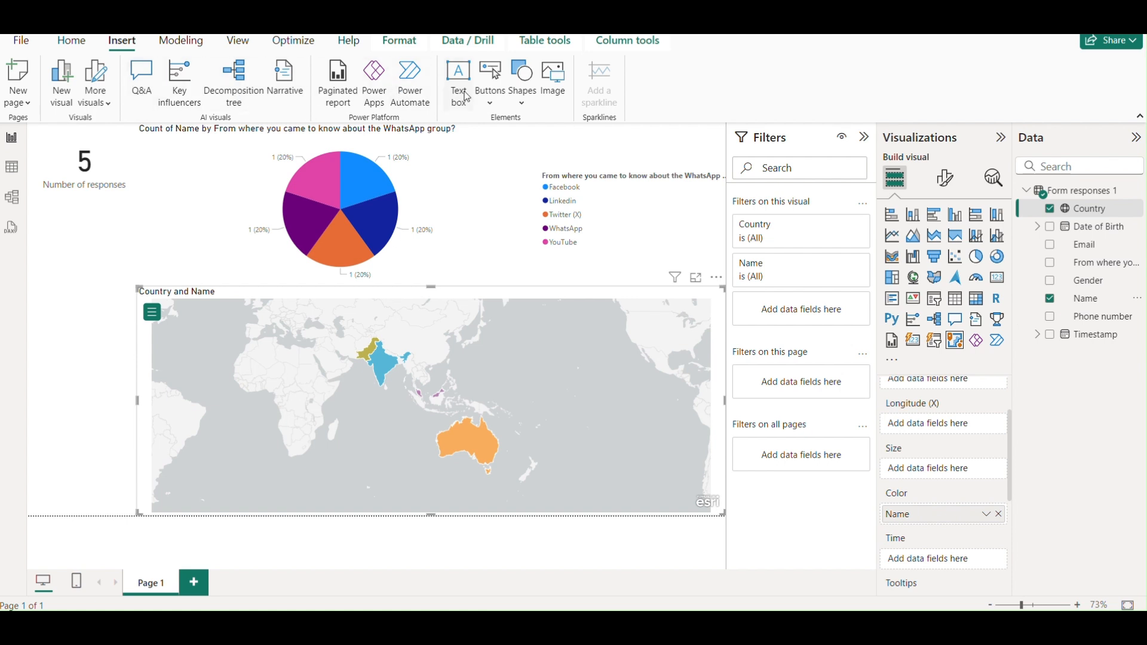
# Add a new visual beside the map and turn it into a slicer filtering by Timestamp.
pyautogui.click(61, 84)
pyautogui.moveTo(135, 286); pyautogui.dragTo(137, 514)
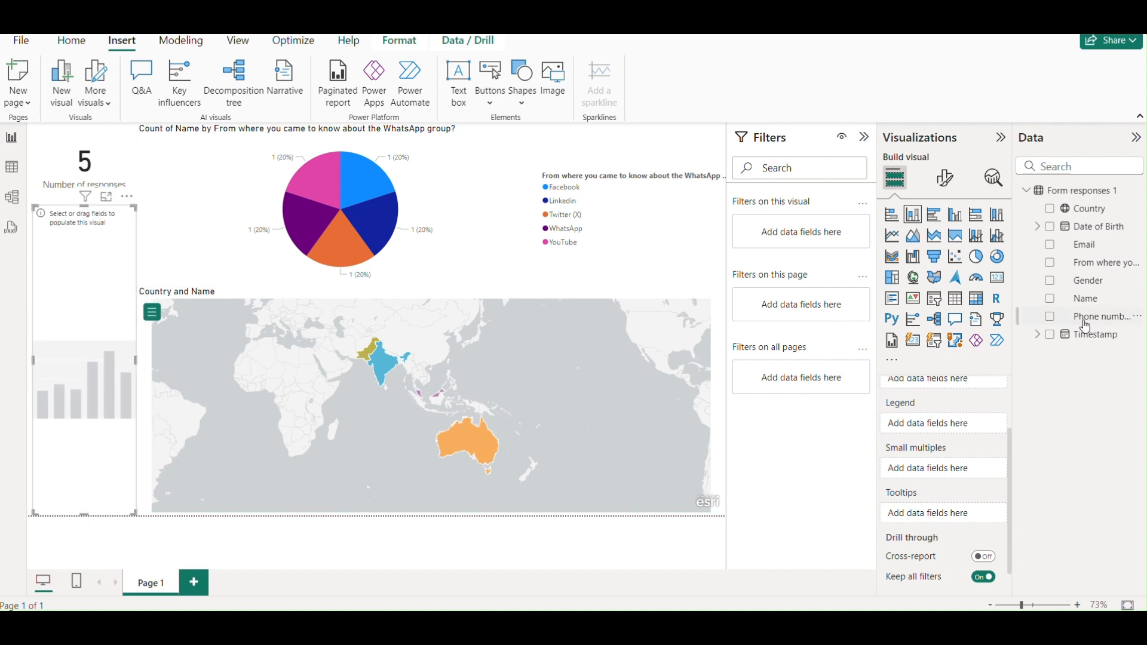
pyautogui.moveTo(1082, 336); pyautogui.dragTo(132, 267)
pyautogui.scroll(3, 983, 445)
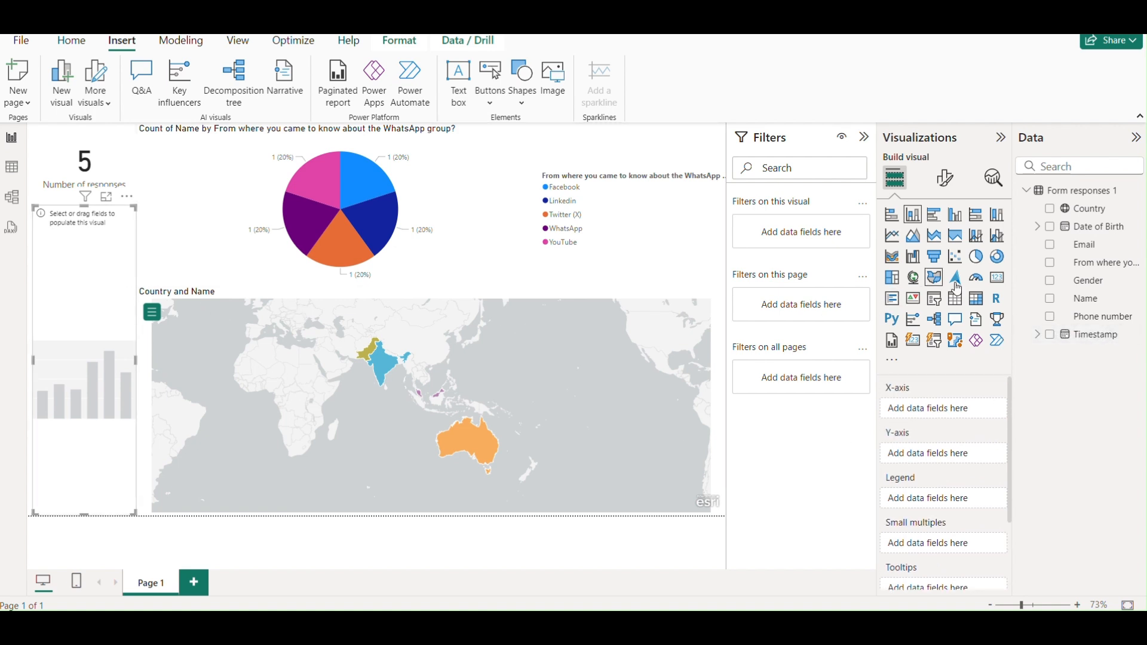
pyautogui.click(935, 298)
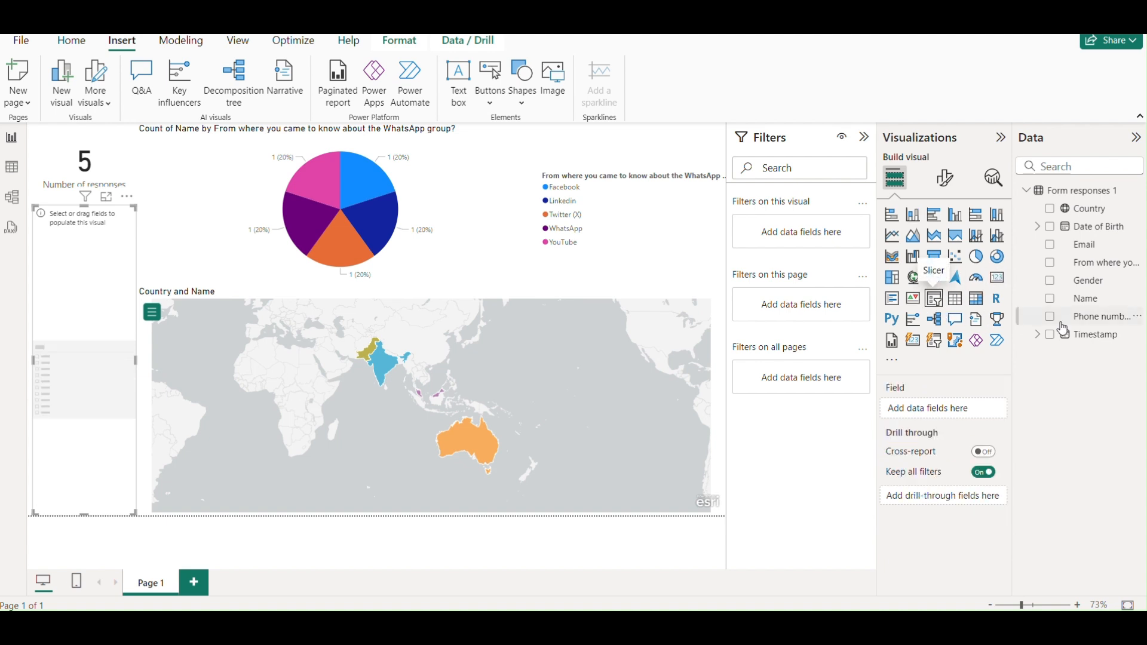
pyautogui.moveTo(1097, 339); pyautogui.dragTo(956, 409)
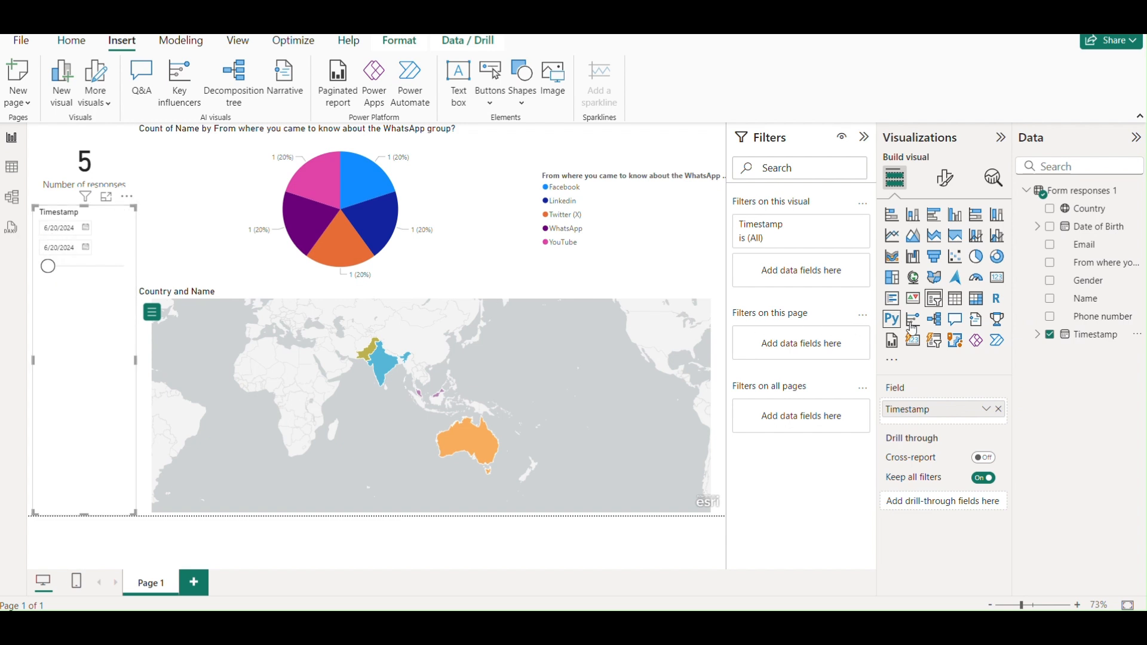
# Set the Timestamp slicer style to Dropdown and move it to the page's lower left.
pyautogui.click(945, 178)
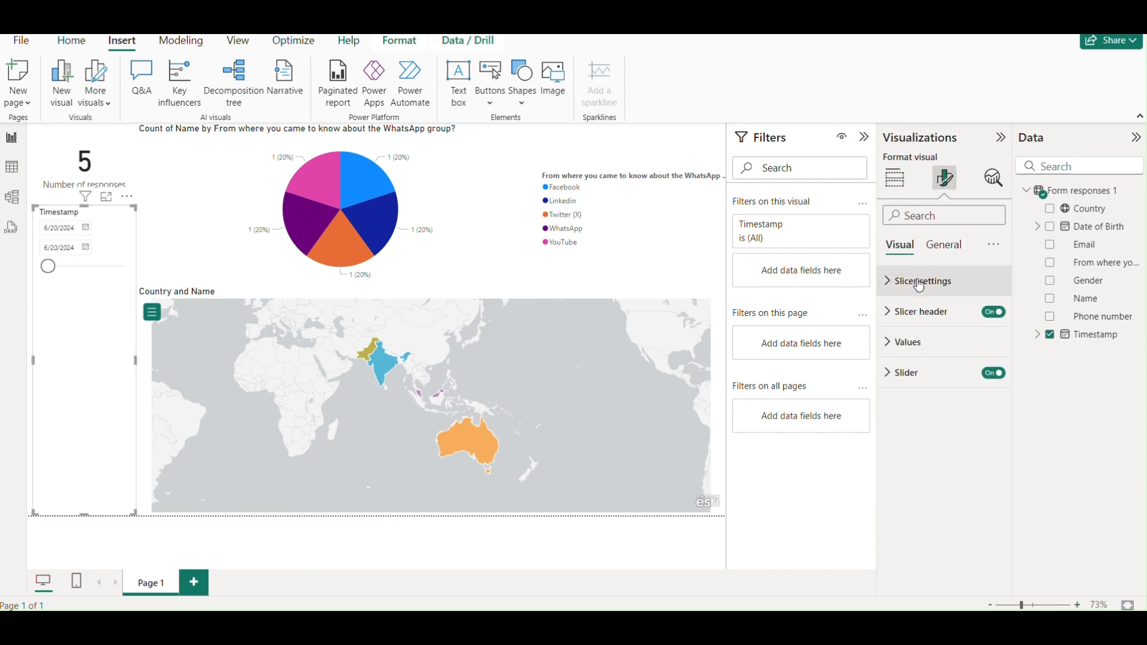
pyautogui.click(918, 282)
pyautogui.click(915, 357)
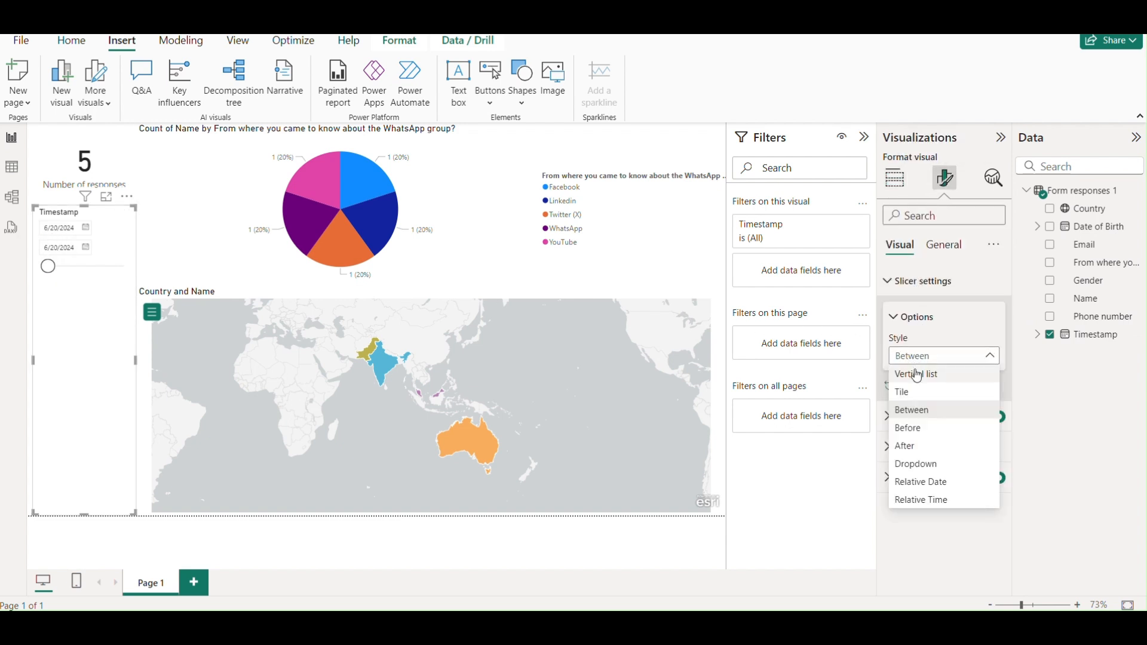
pyautogui.click(916, 464)
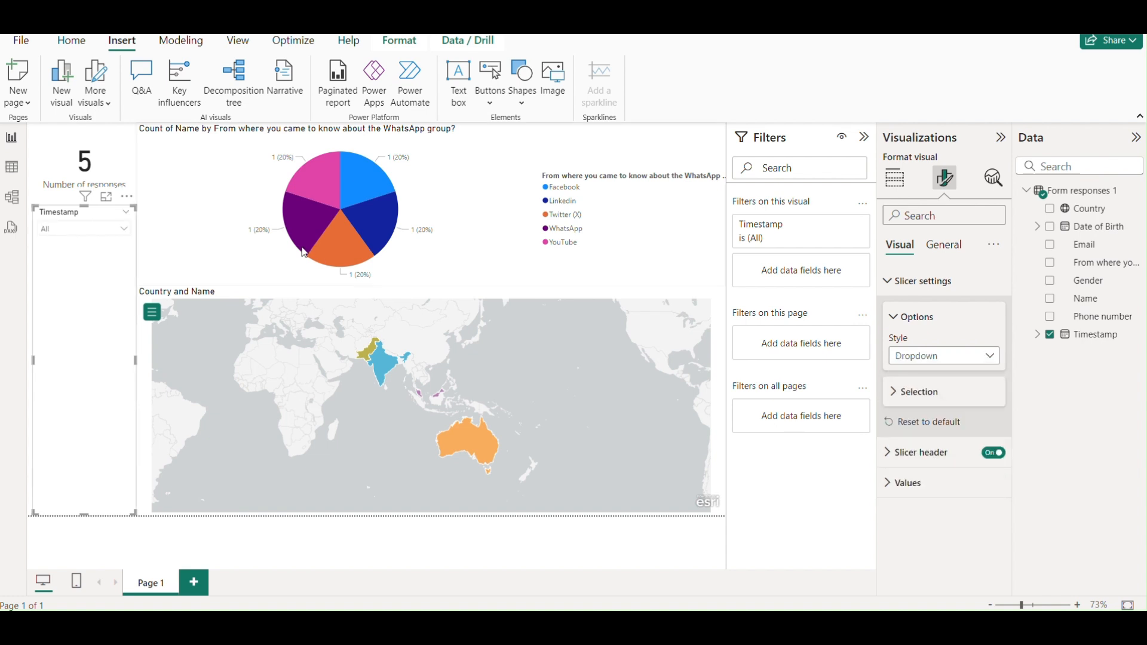
pyautogui.click(99, 230)
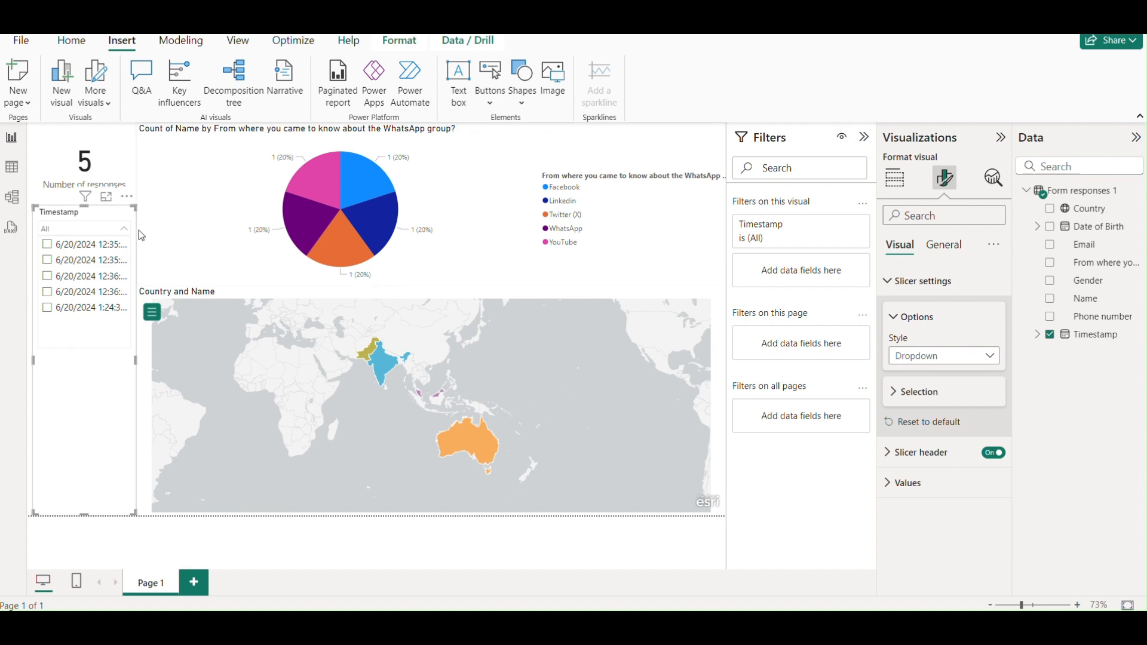
pyautogui.moveTo(136, 209); pyautogui.dragTo(136, 401)
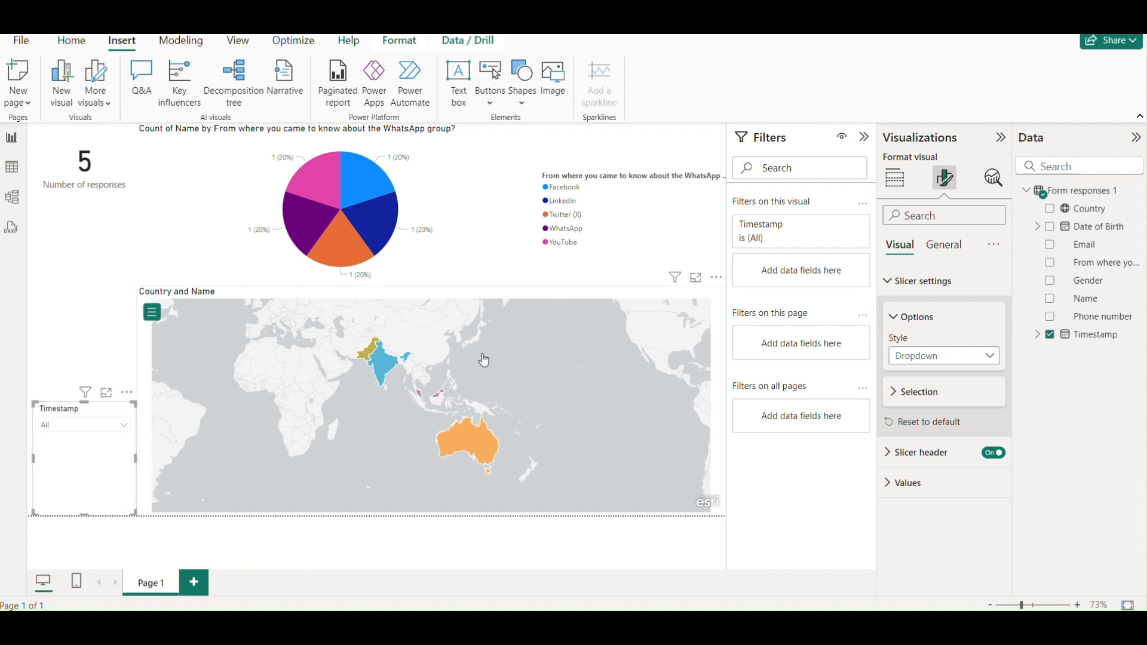
pyautogui.click(86, 261)
# Add a clustered column chart aligned to the left edge and enlarge it slightly.
pyautogui.click(52, 97)
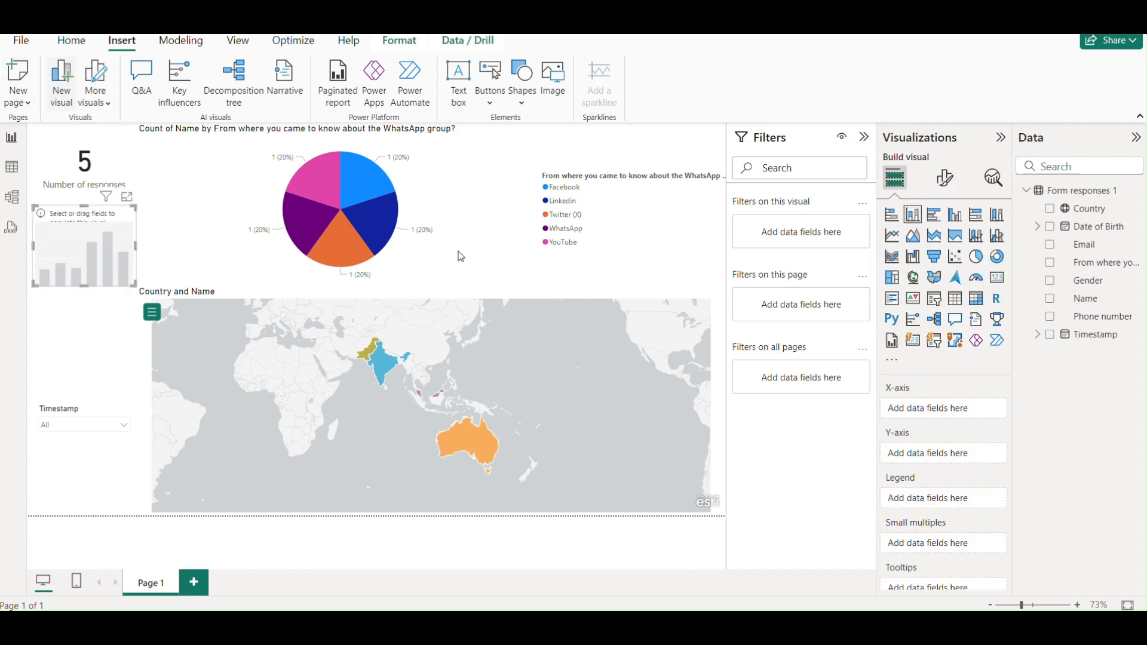
pyautogui.moveTo(123, 197)
pyautogui.mouseDown()
pyautogui.moveTo(117, 221)
pyautogui.moveTo(117, 200)
pyautogui.mouseUp()
pyautogui.moveTo(130, 283); pyautogui.dragTo(136, 292)
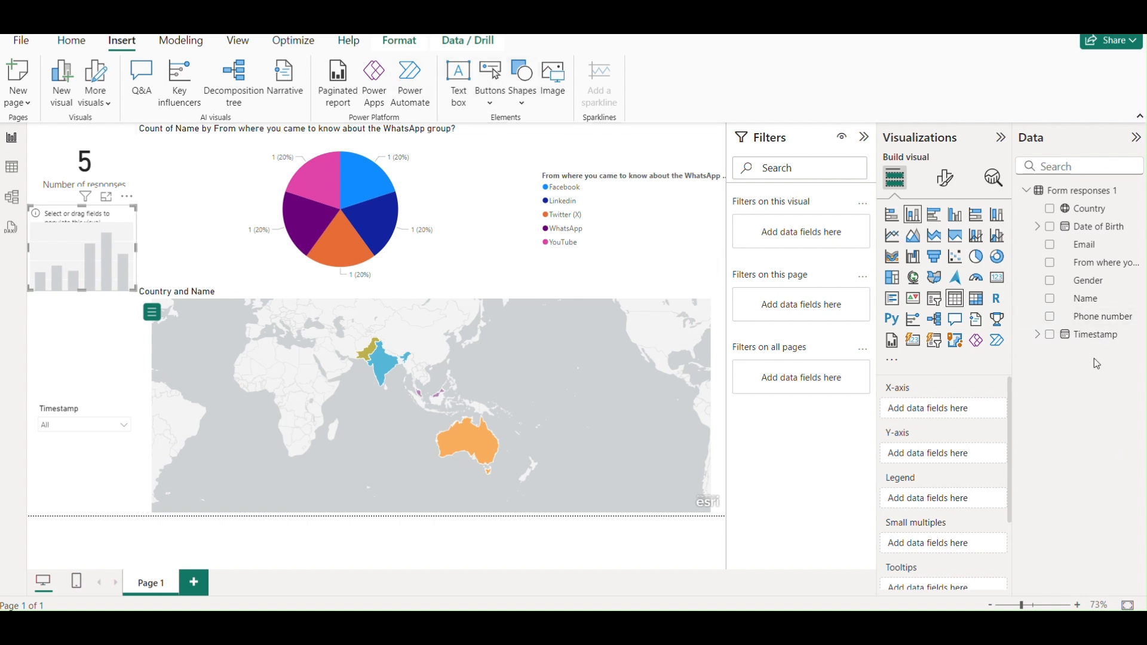
# Create the measure Total Count = COUNTROWS('Form responses 1') in Form responses 1.
pyautogui.click(1135, 190)
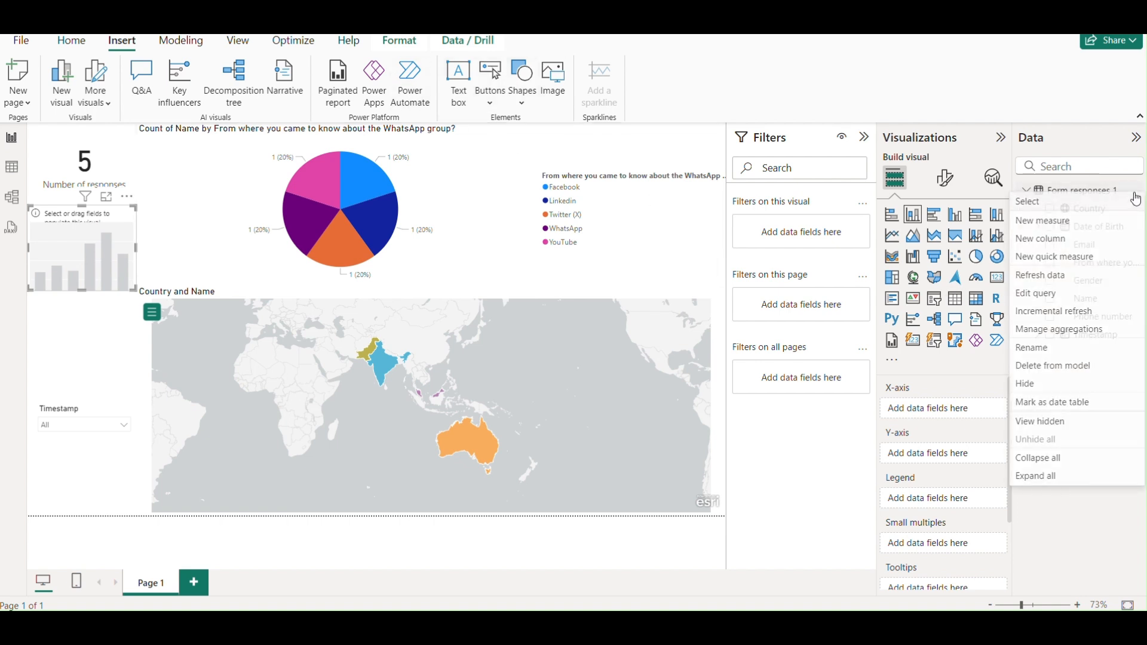
pyautogui.click(1086, 228)
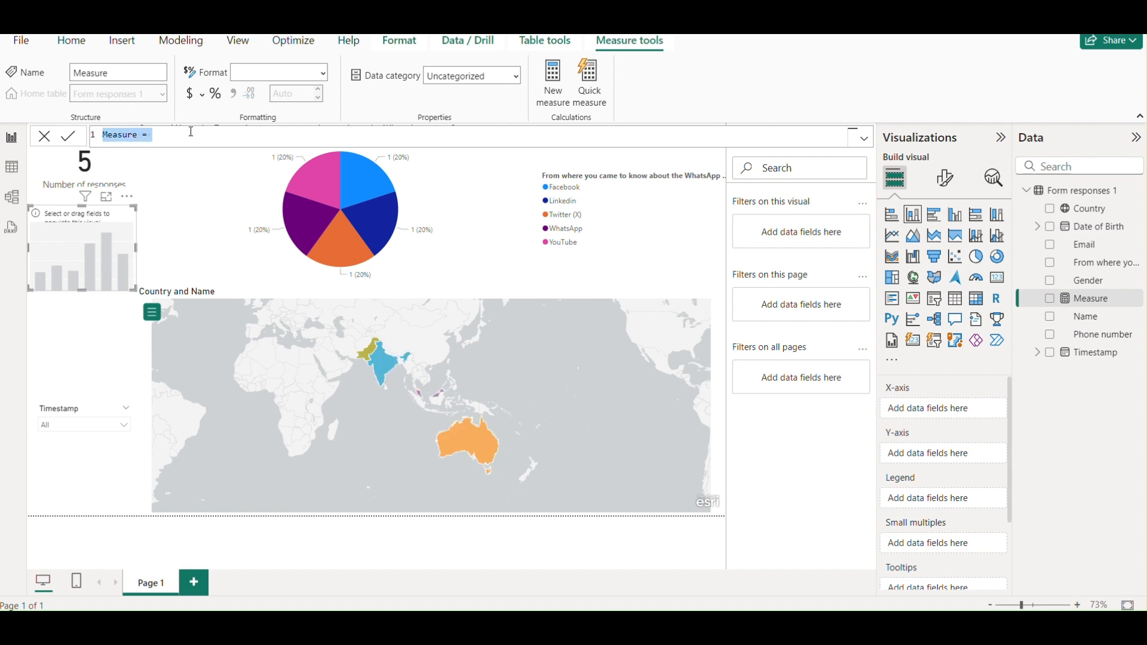
pyautogui.write('Total Count')
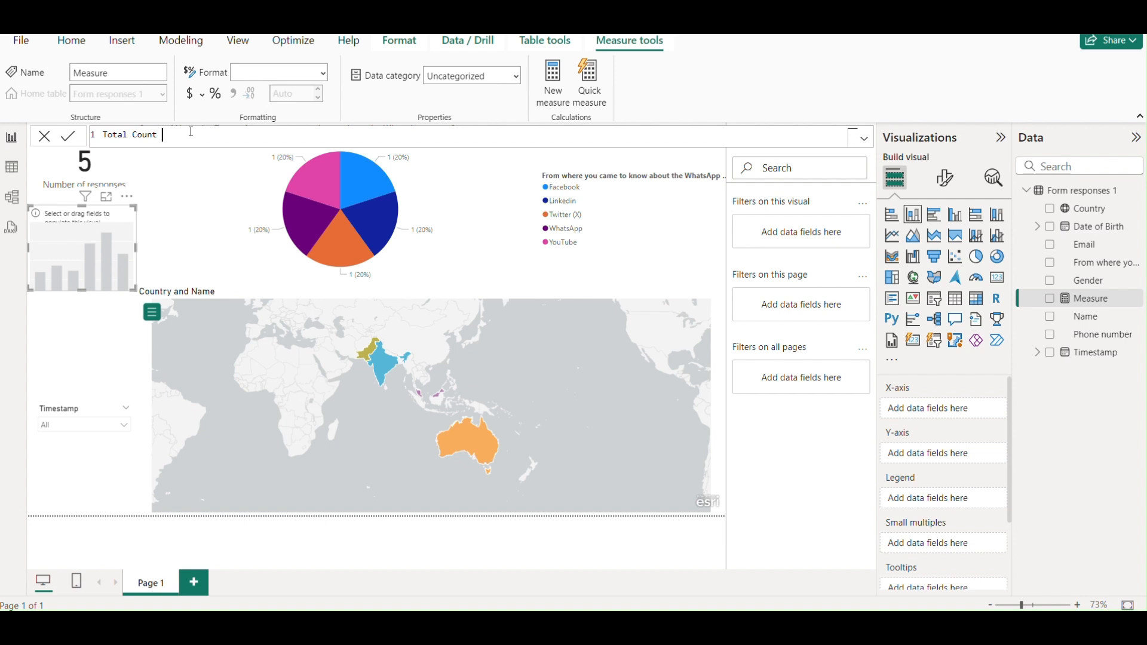
pyautogui.write(' = Countrow')
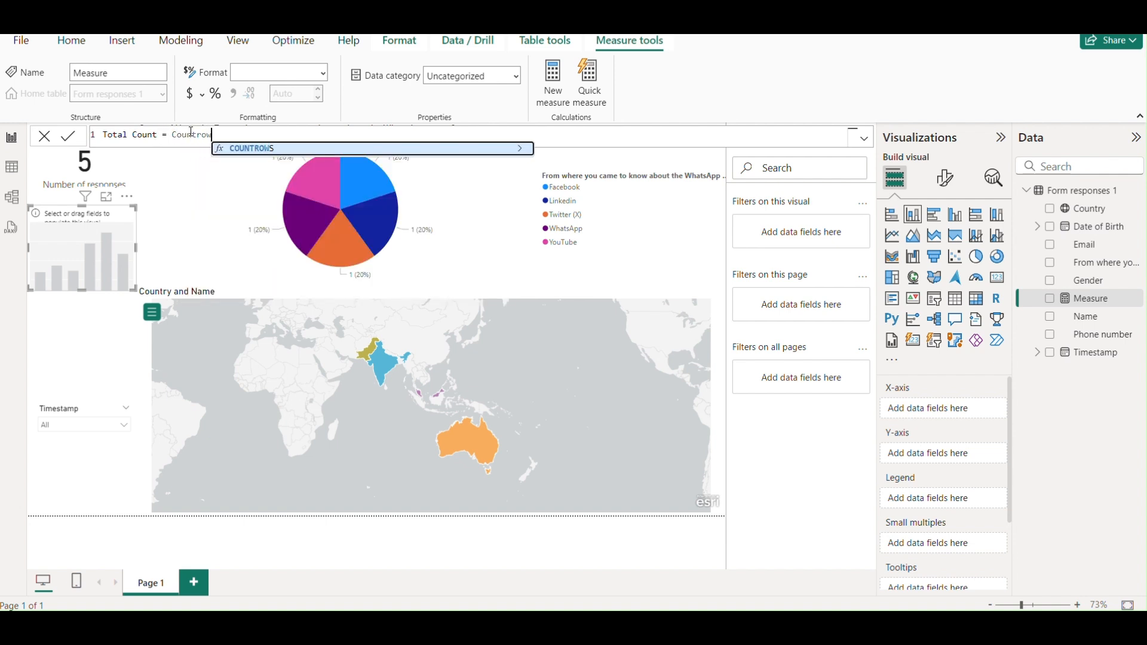
pyautogui.press('Tab')
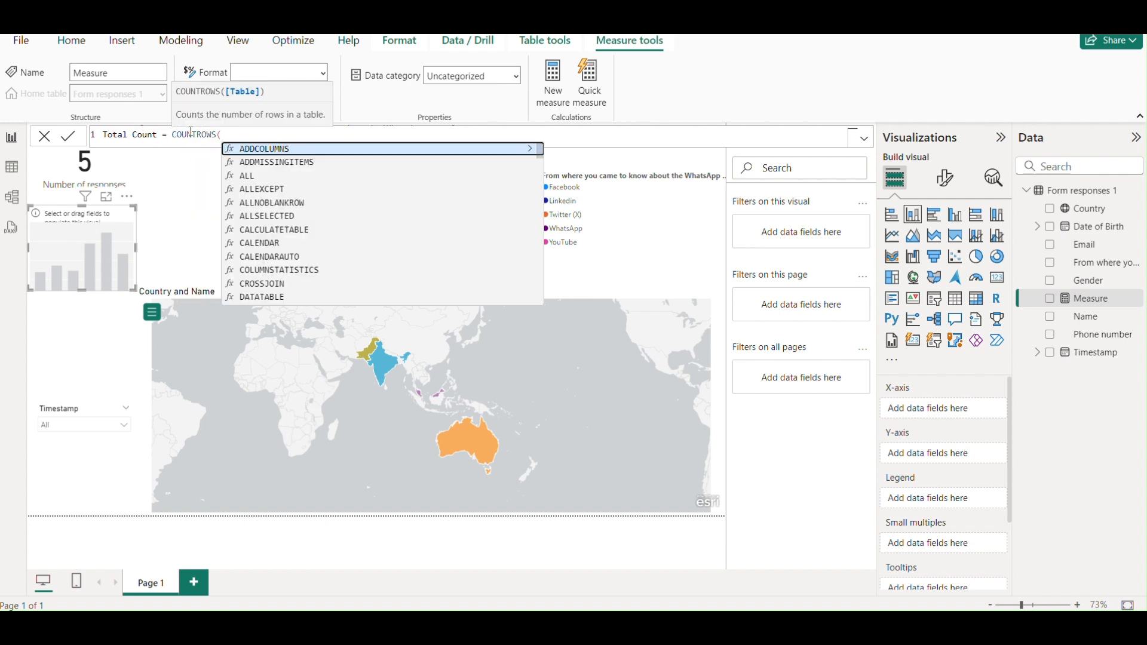
pyautogui.write('form')
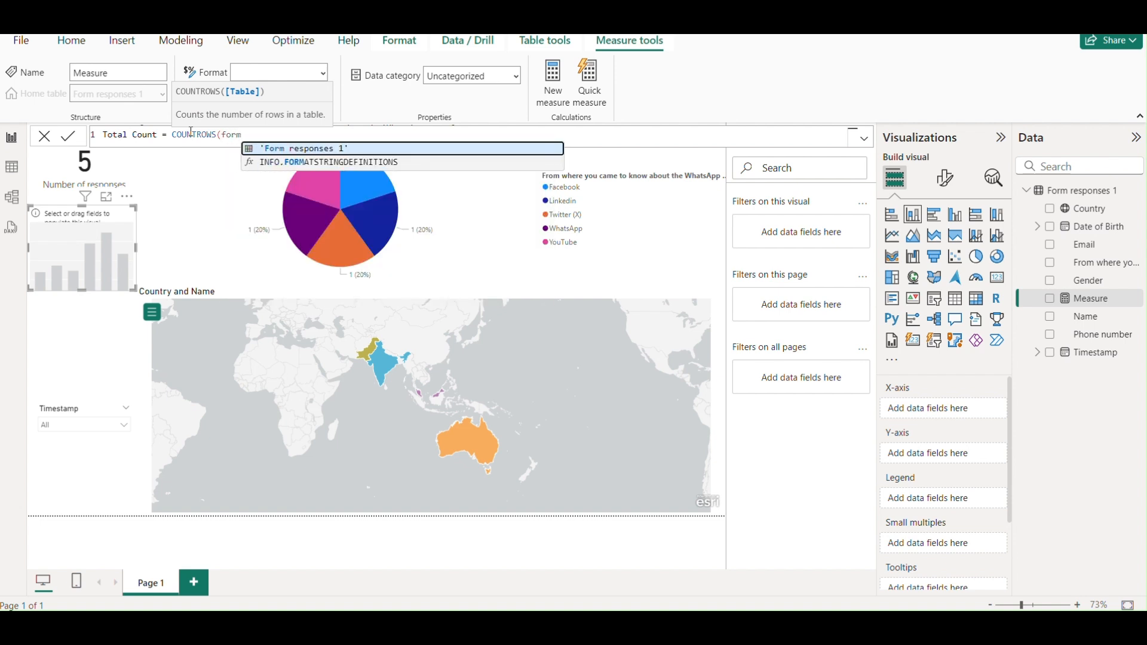
pyautogui.press('Tab')
pyautogui.write(')')
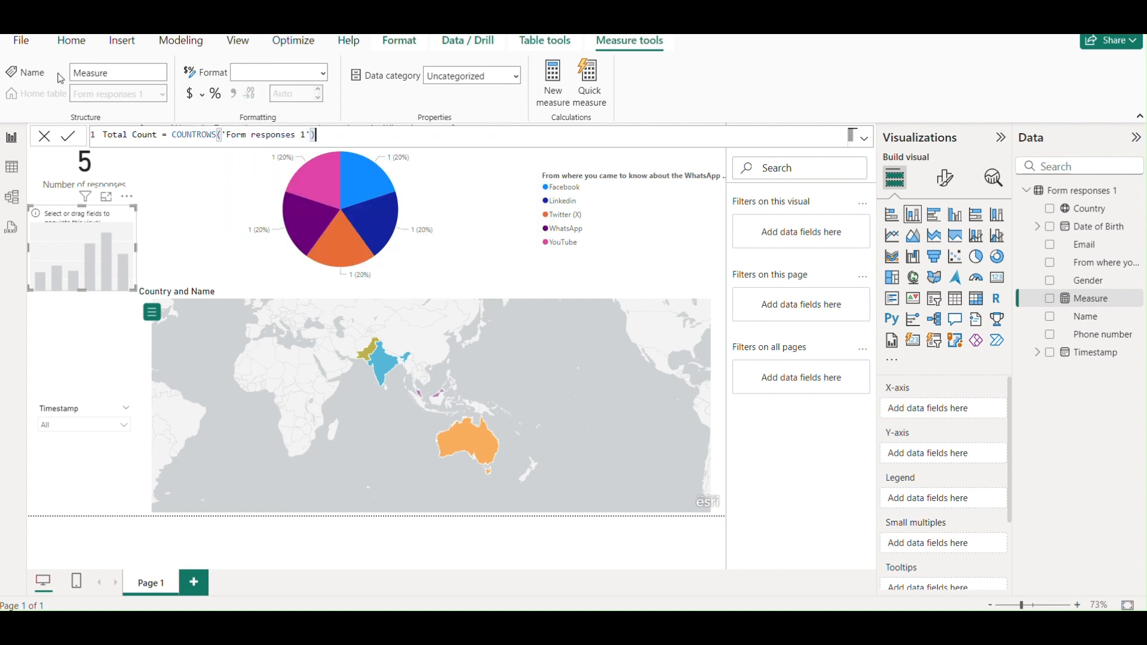
pyautogui.click(72, 138)
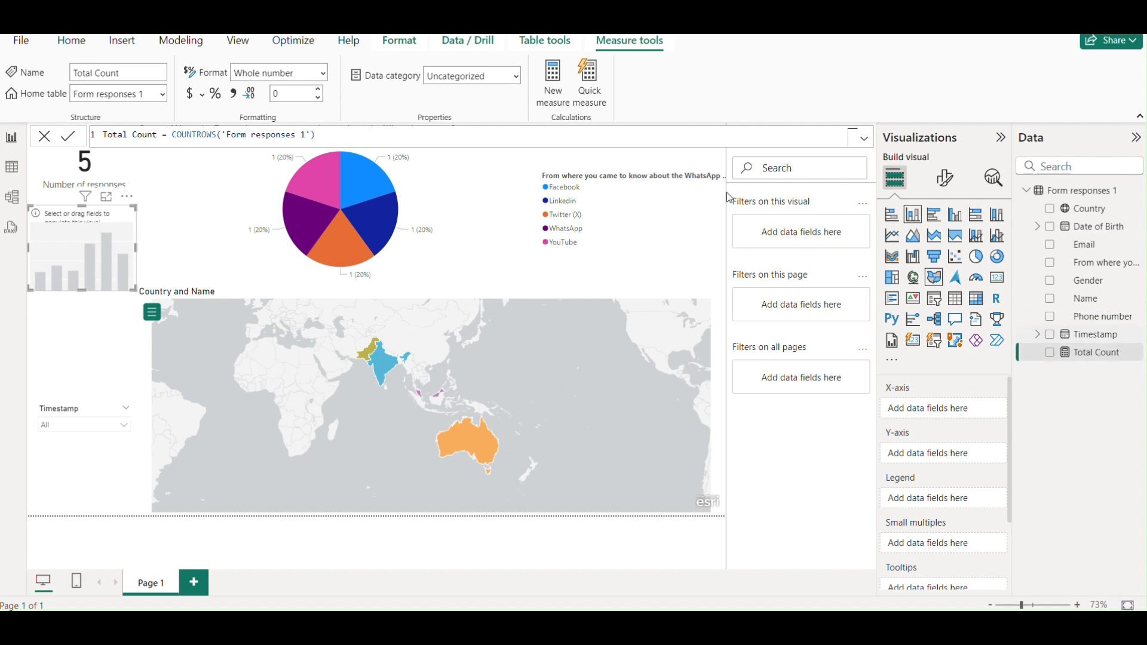
# Add measure Female Count = CALCULATE(COUNTROWS('Form responses 1'),'Form responses 1'[Gender]="female").
pyautogui.click(1140, 193)
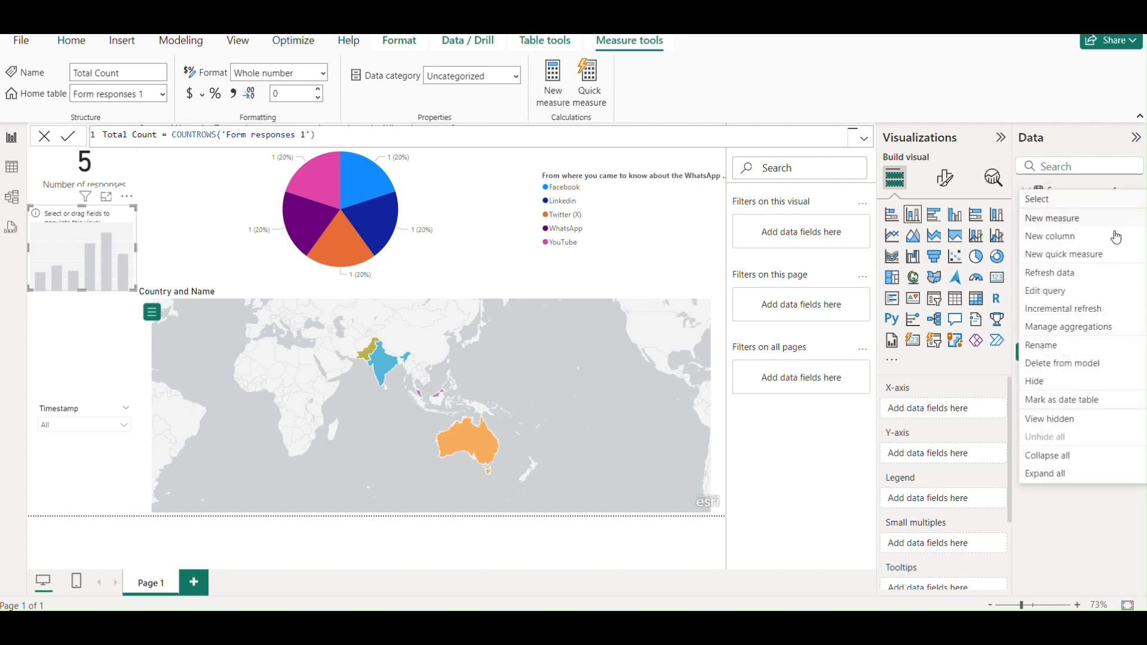
pyautogui.press('Escape')
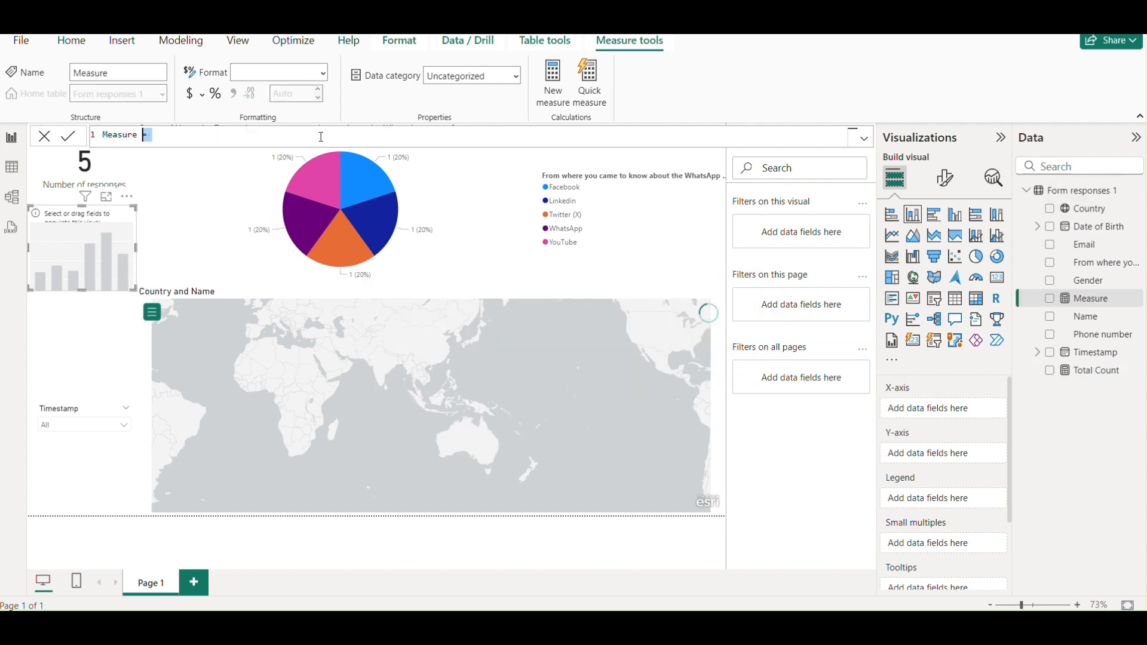
pyautogui.write('Female ')
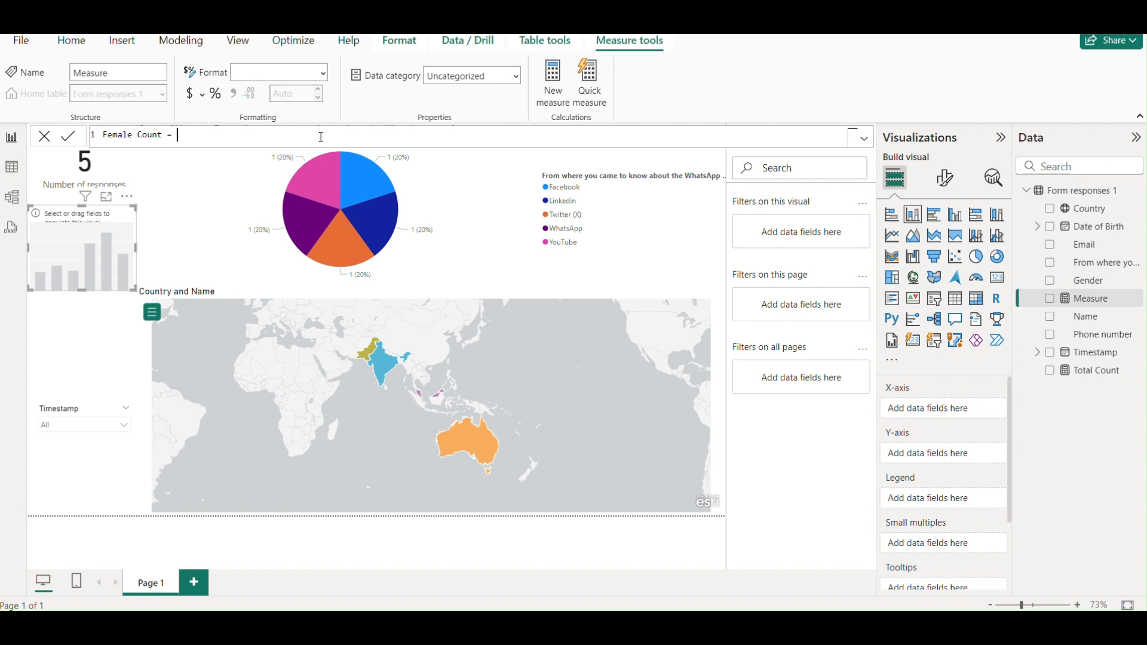
pyautogui.write('Count = CALCULATE(')
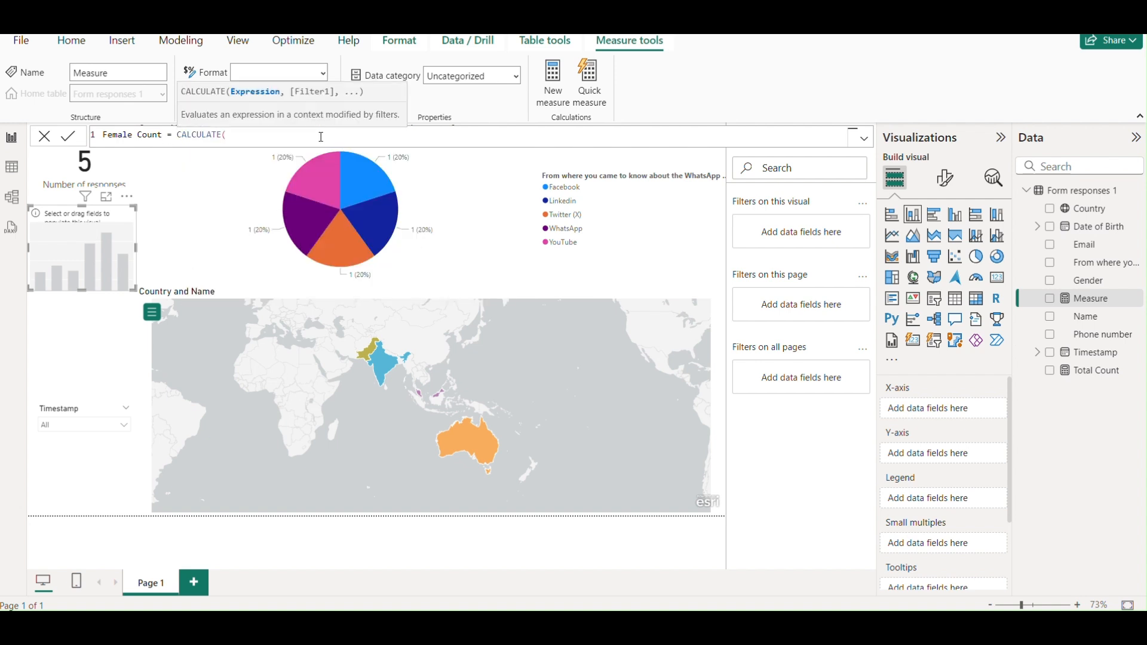
pyautogui.write('countrows')
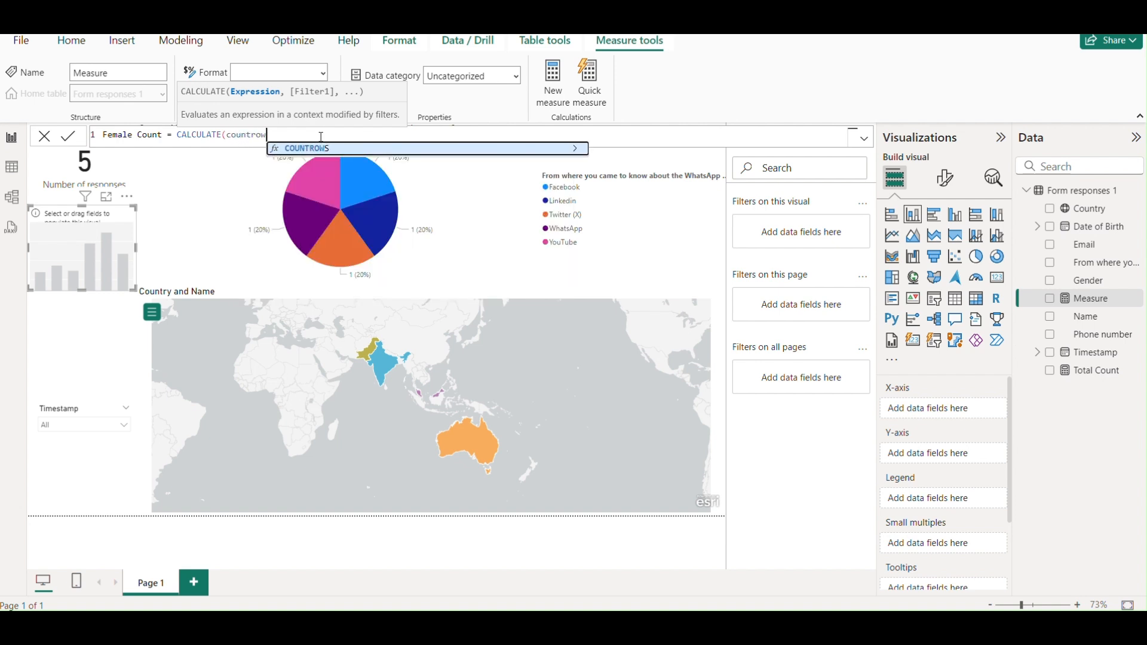
pyautogui.press('Tab')
pyautogui.write('form')
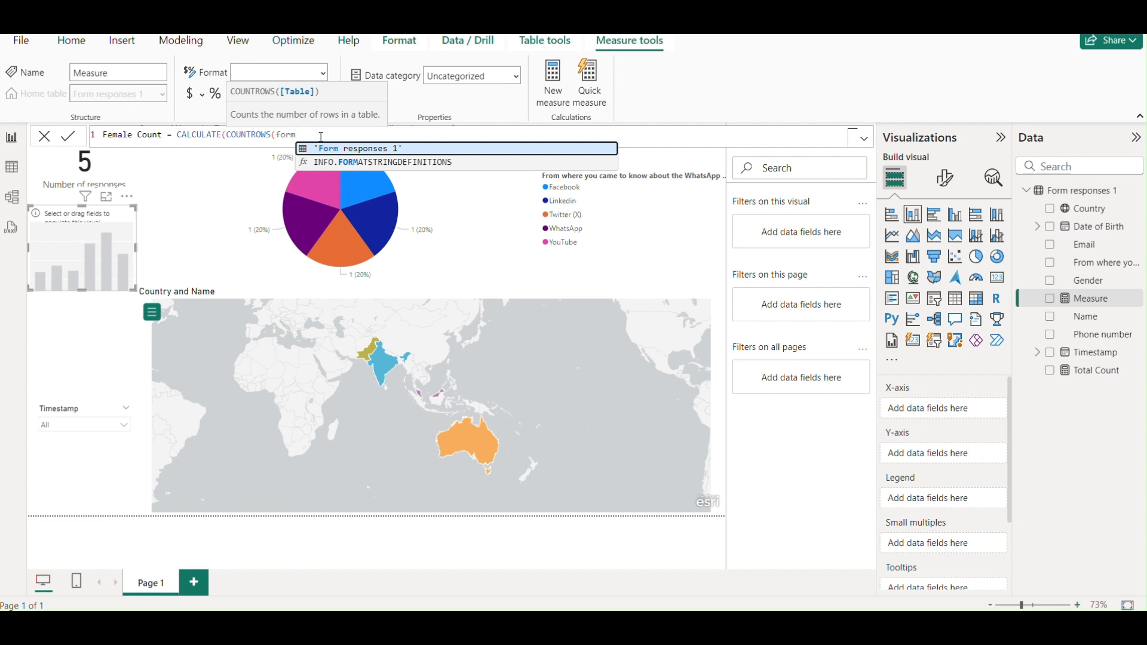
pyautogui.press('Tab')
pyautogui.write('),')
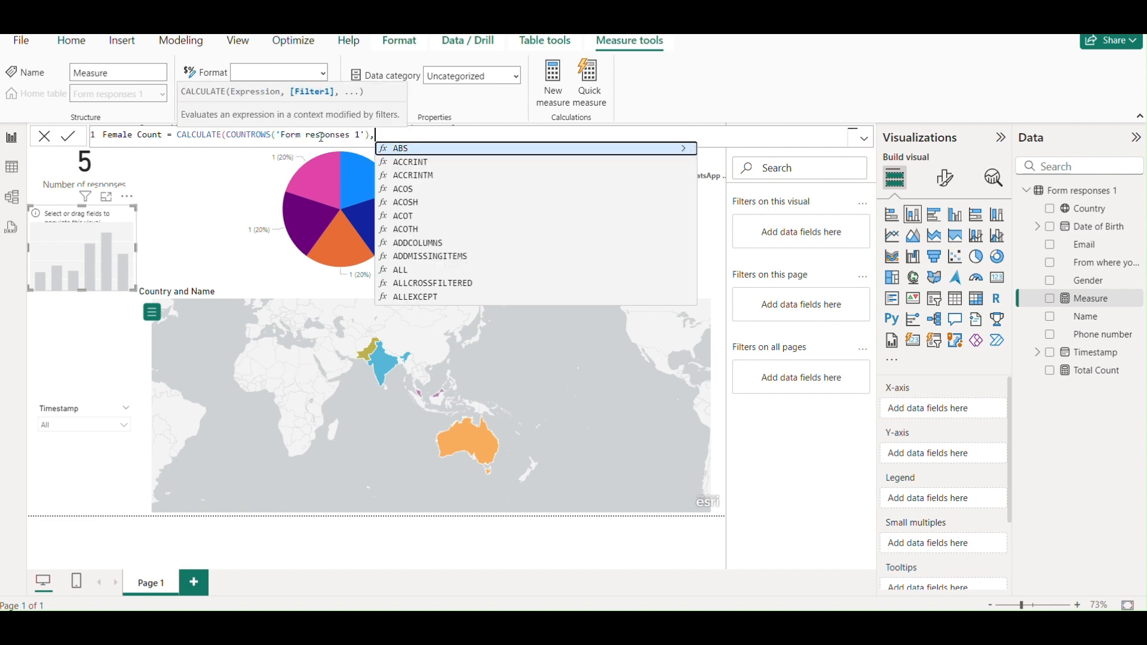
pyautogui.write('for')
pyautogui.press('Down')
pyautogui.press('Down')
pyautogui.press('Down')
pyautogui.press('Down')
pyautogui.press('Down')
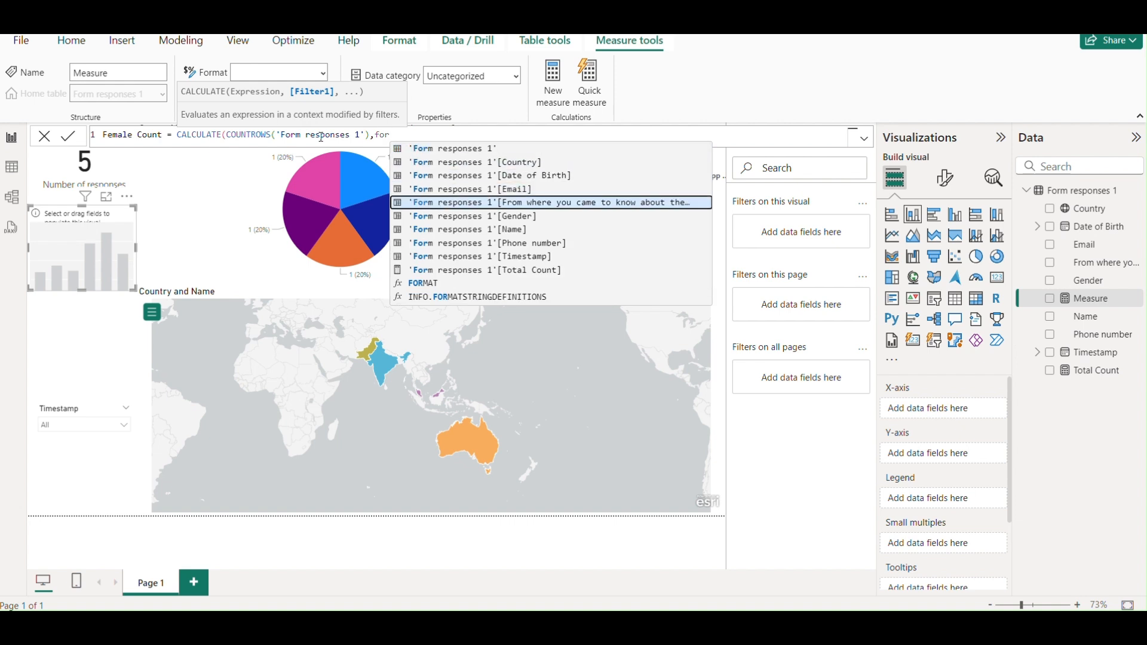
pyautogui.press('Tab')
pyautogui.write('=')
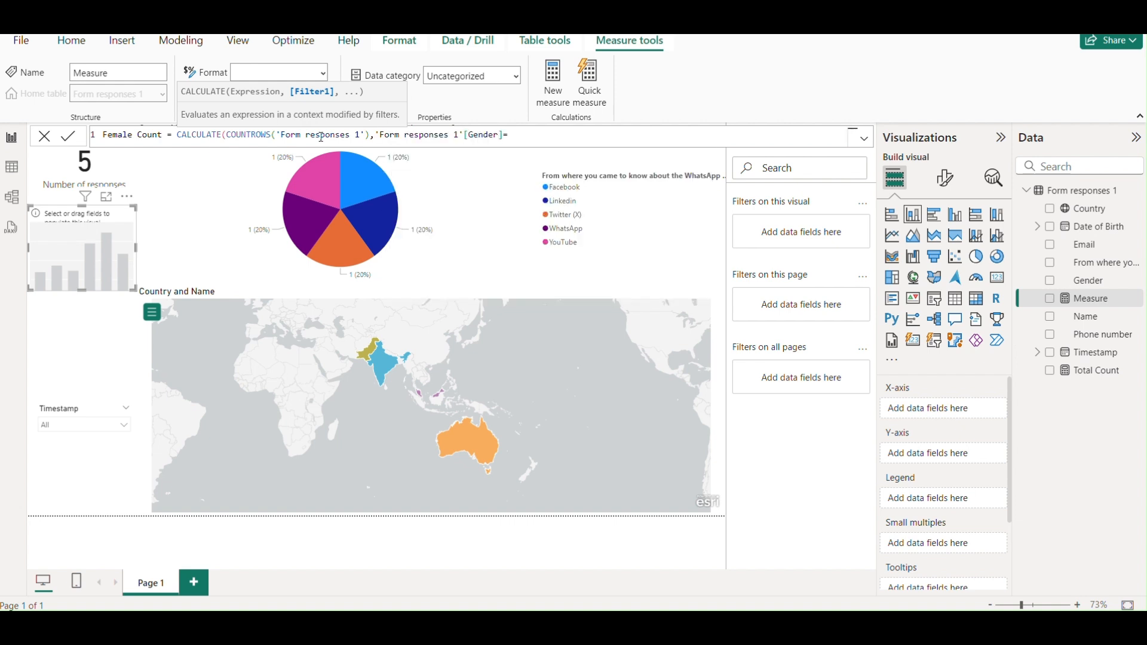
pyautogui.write('"female")')
pyautogui.click(70, 137)
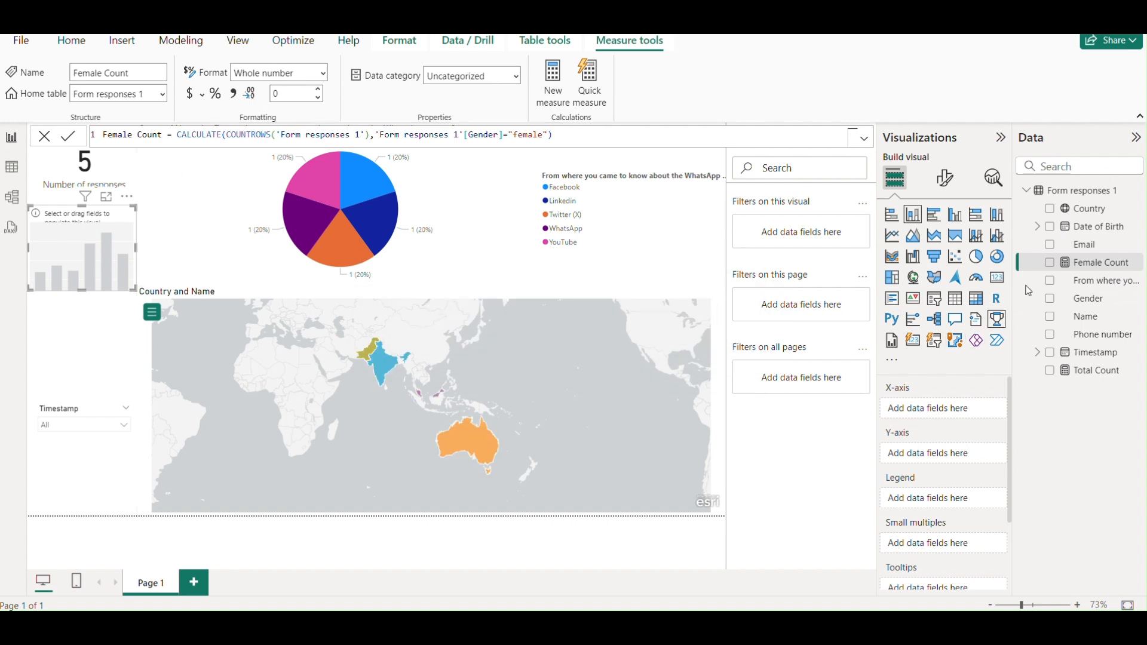
# Start a new measure in Form responses 1 named Male Count using CALCULATE with COUNTROWS.
pyautogui.click(1136, 196)
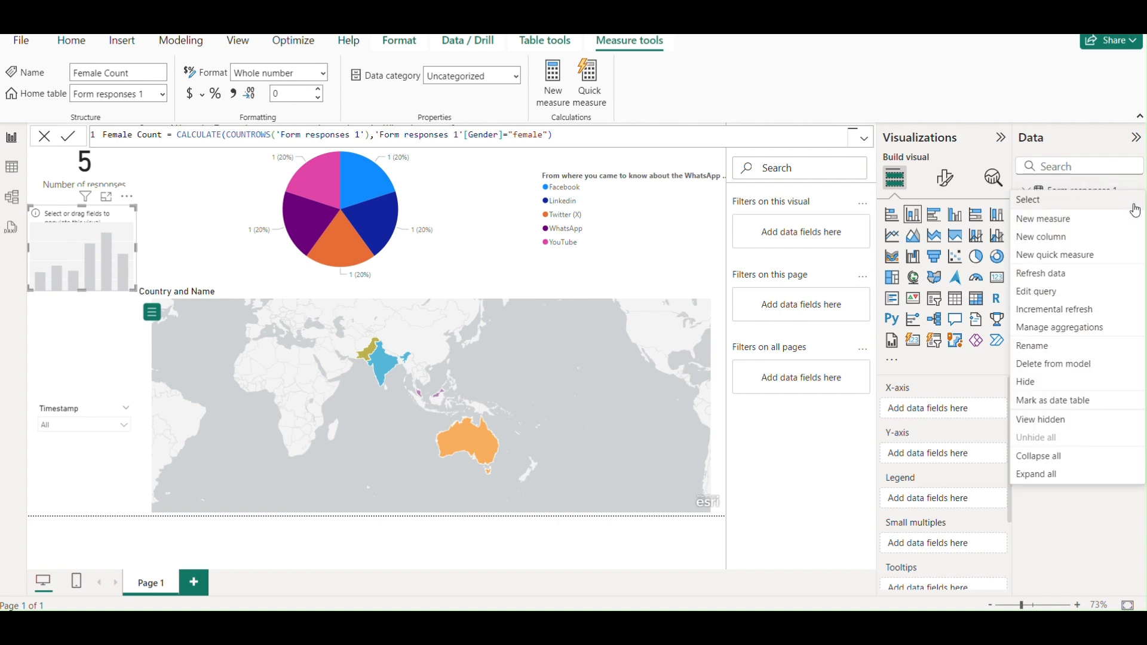
pyautogui.click(689, 208)
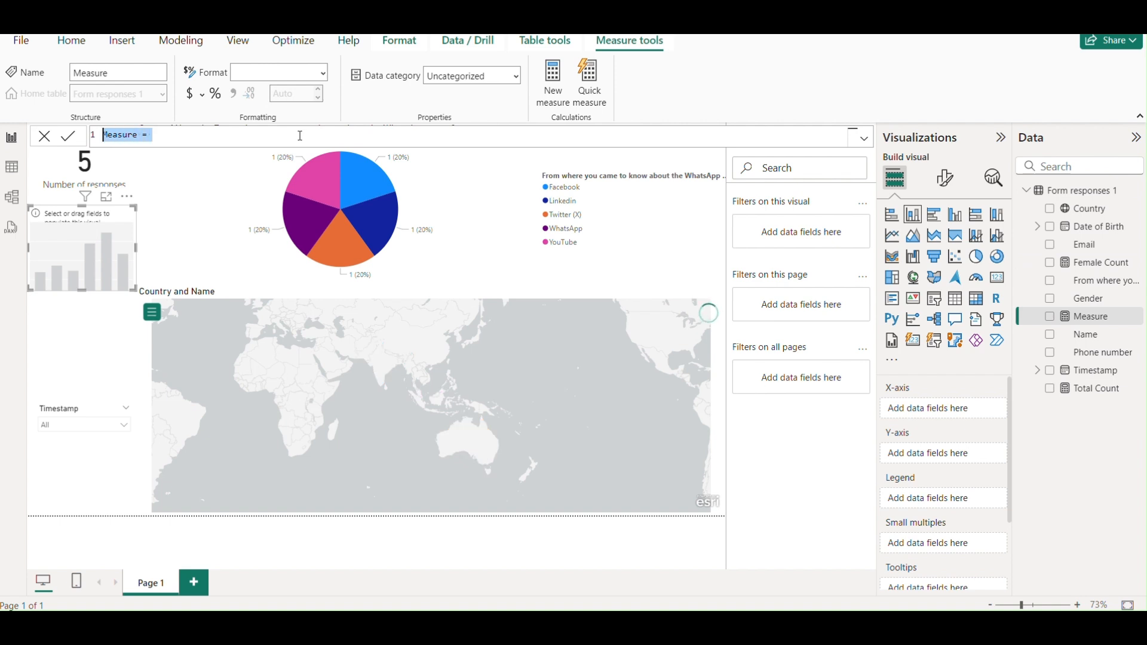
pyautogui.write('MA')
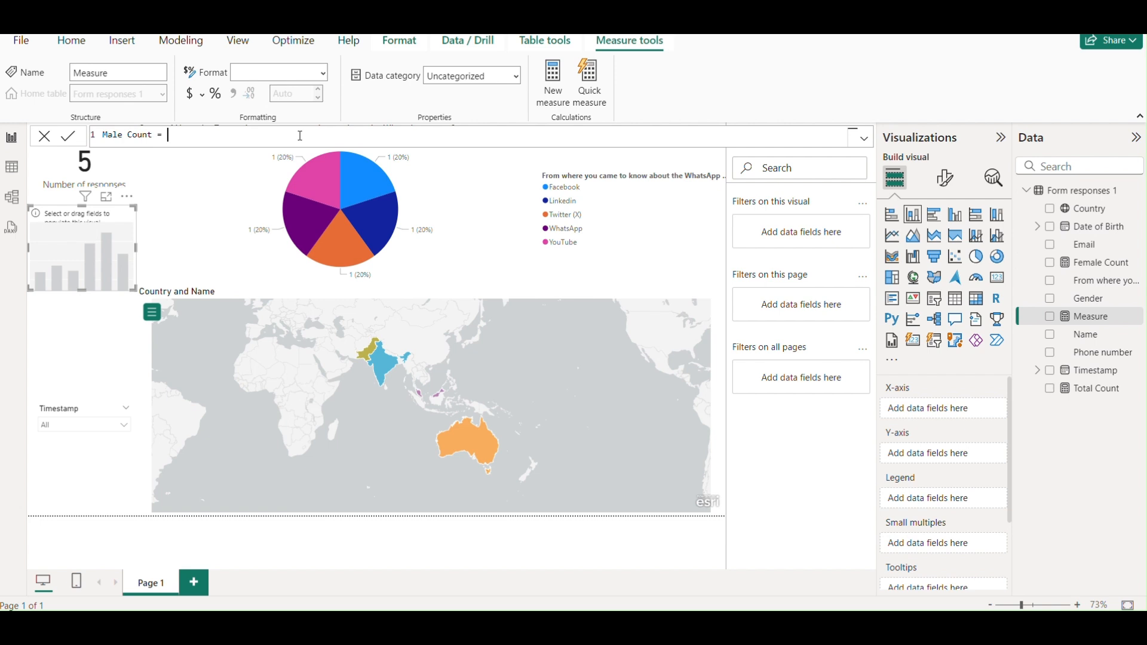
pyautogui.write('le Count = CALCULATE(form')
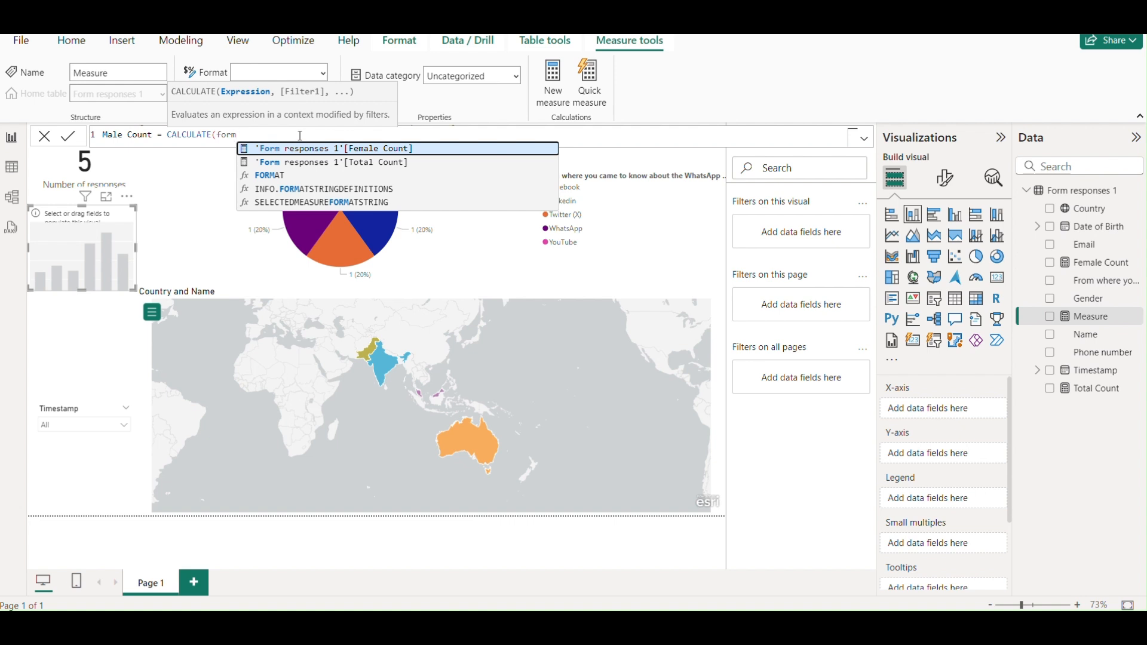
pyautogui.press('BackSpace')
pyautogui.press('BackSpace')
pyautogui.press('BackSpace')
pyautogui.press('BackSpace')
pyautogui.write('c')
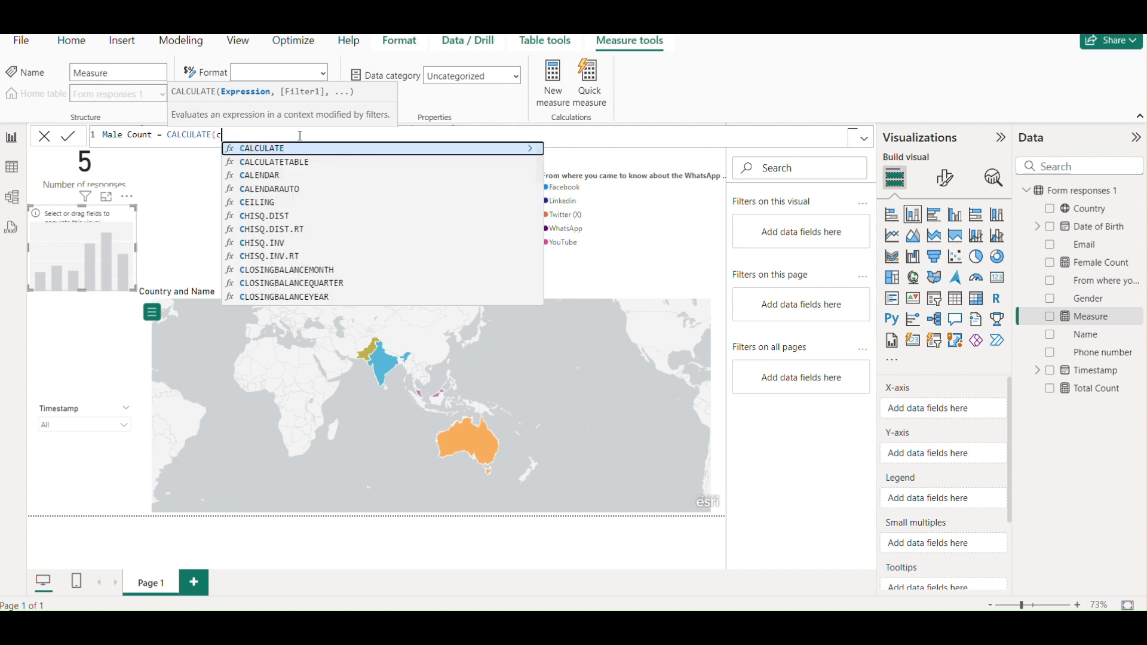
pyautogui.write('ountw=')
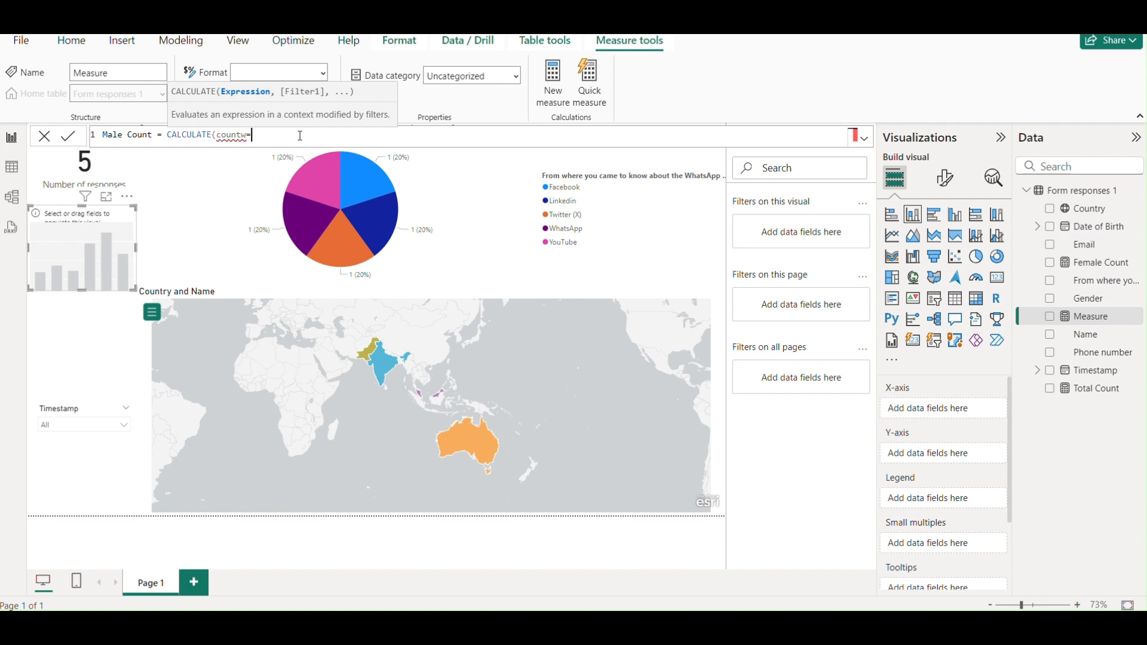
pyautogui.press('BackSpace')
pyautogui.press('BackSpace')
pyautogui.write('rows')
# Finish the formula as COUNTROWS('Form responses 1') filtered by [Gender]="male" and commit it.
pyautogui.press('Tab')
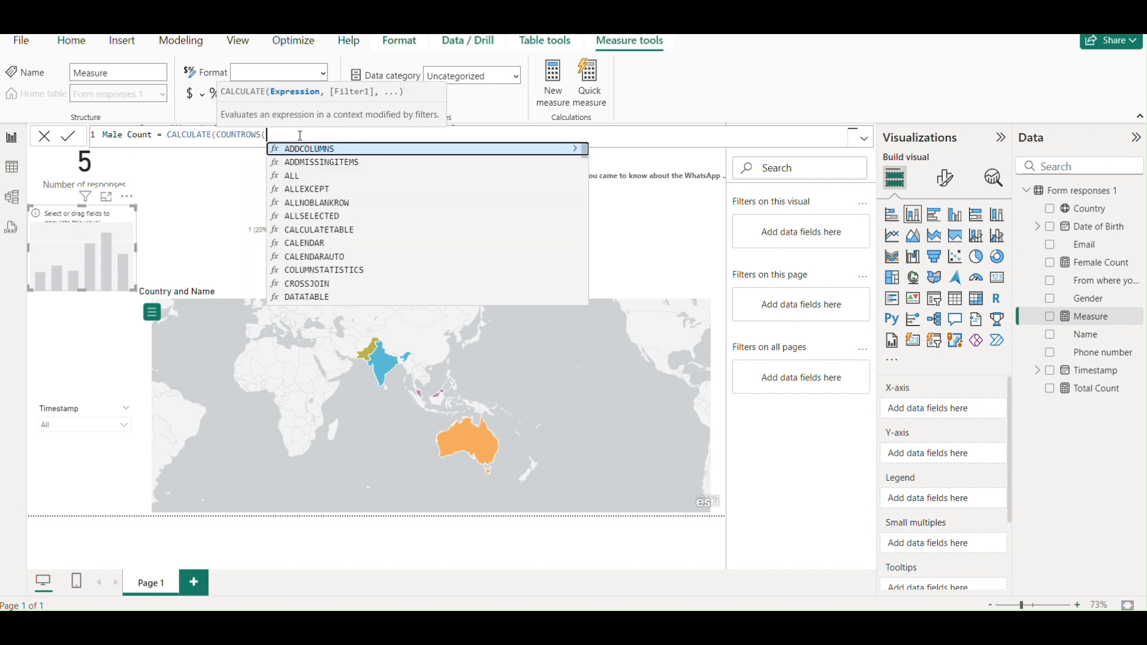
pyautogui.write("'")
pyautogui.press('Tab')
pyautogui.write('),')
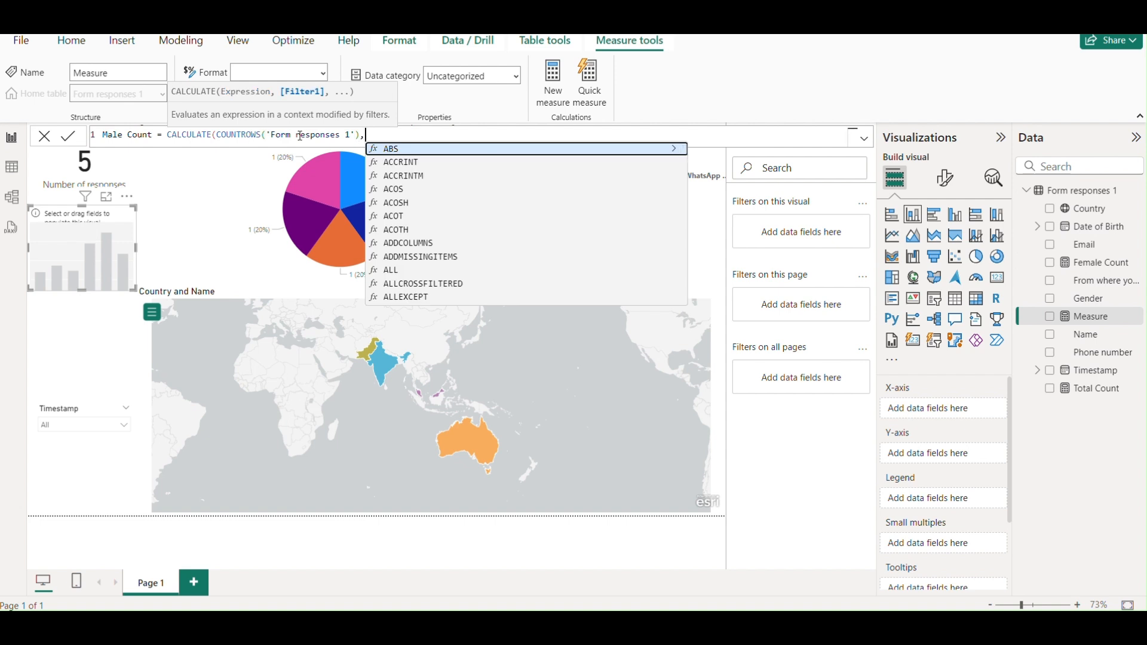
pyautogui.write('form')
pyautogui.press('Down')
pyautogui.press('Down')
pyautogui.press('Down')
pyautogui.press('Down')
pyautogui.press('Down')
pyautogui.press('Down')
pyautogui.press('Tab')
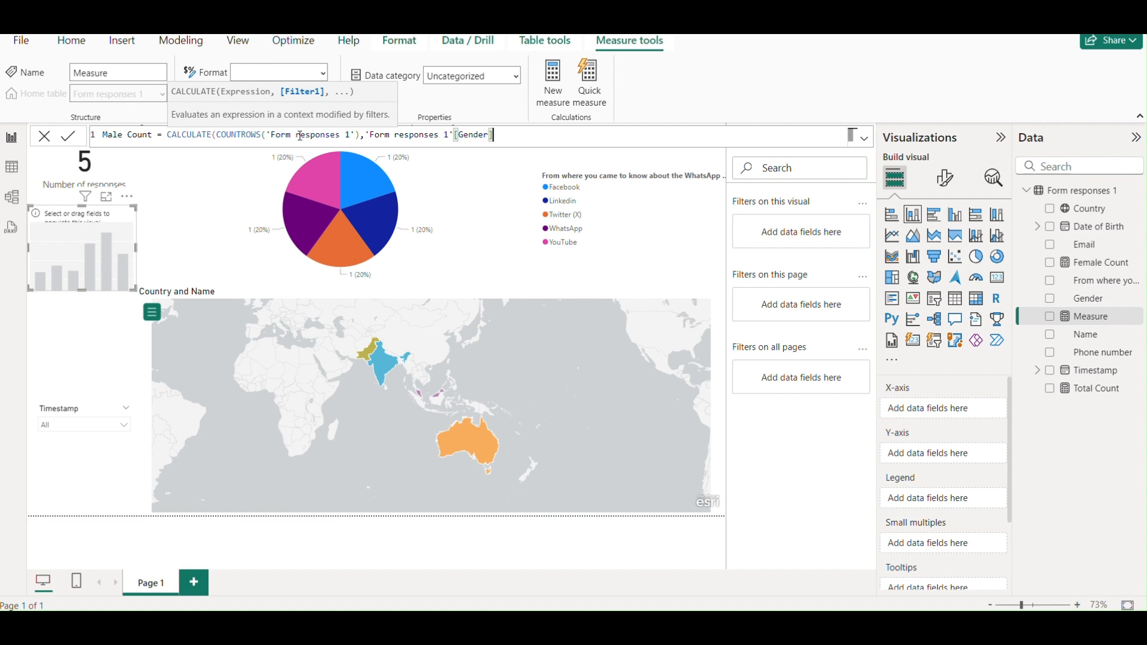
pyautogui.write('="male")')
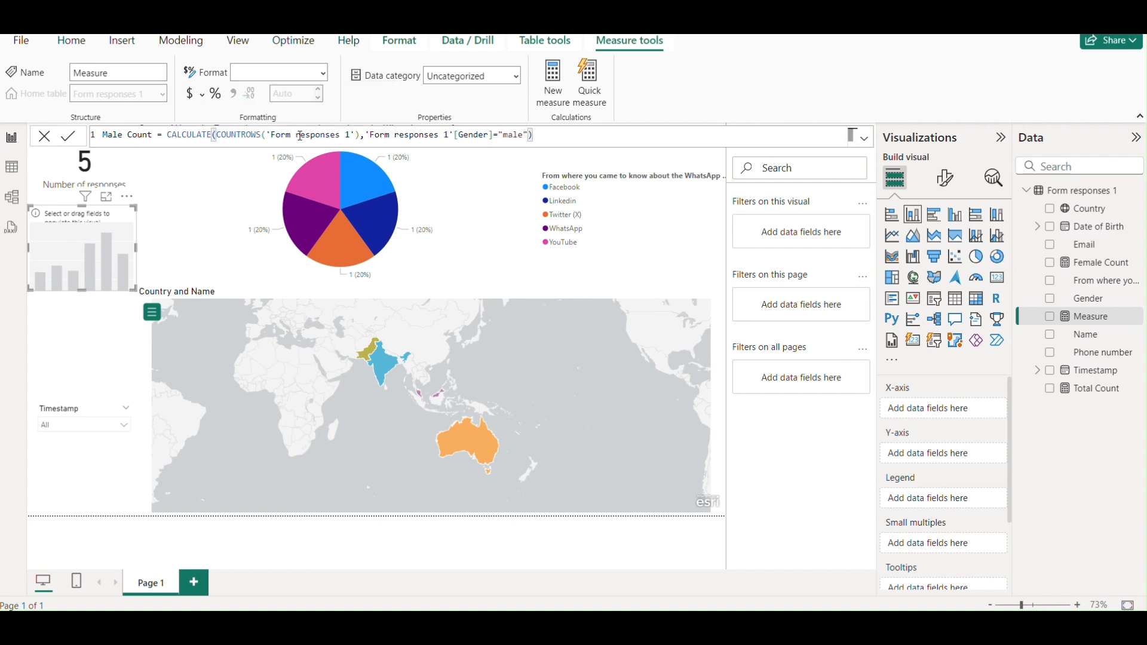
pyautogui.click(72, 137)
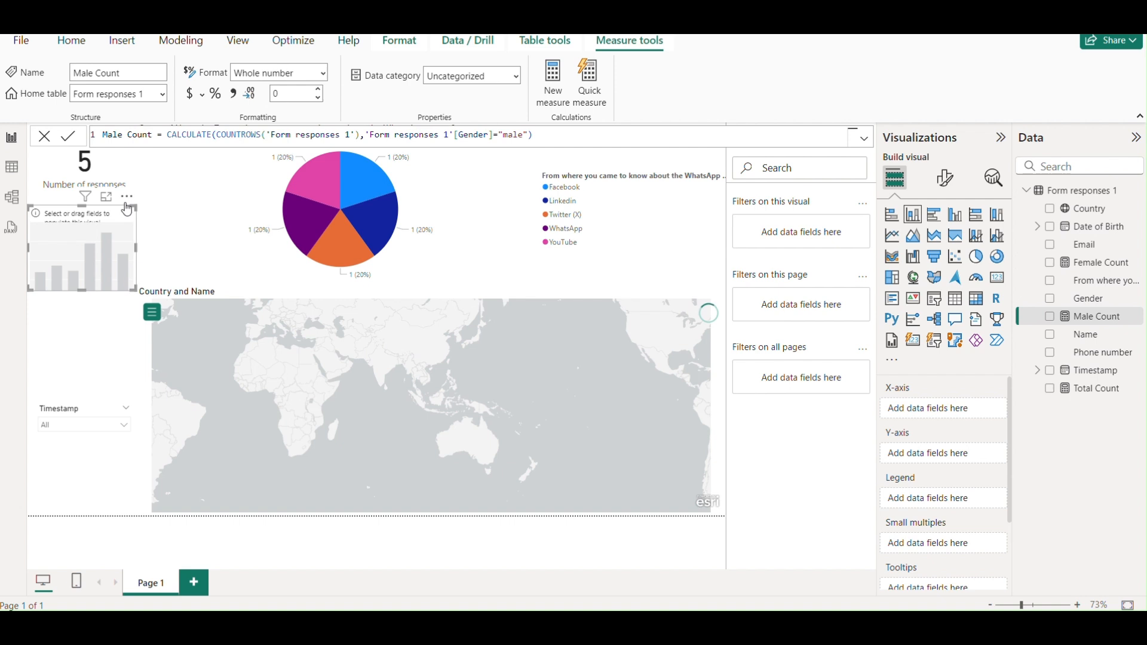
# Move the empty visual lower and turn it into a card displaying Female Count (2).
pyautogui.moveTo(123, 196); pyautogui.dragTo(121, 215)
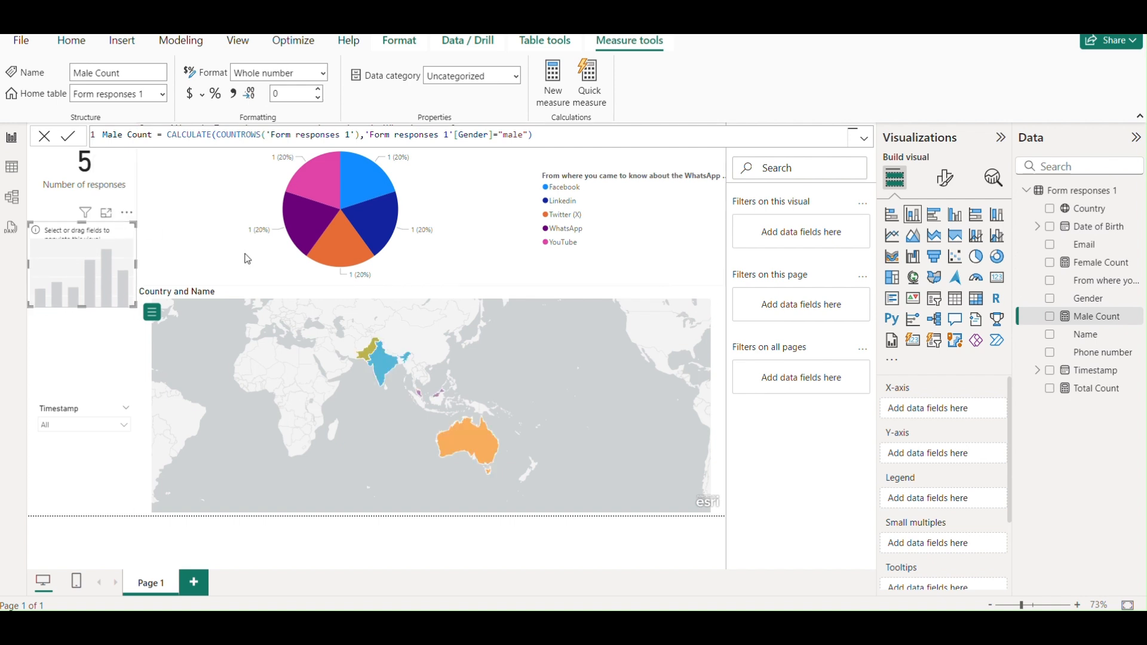
pyautogui.moveTo(1075, 263); pyautogui.dragTo(89, 269)
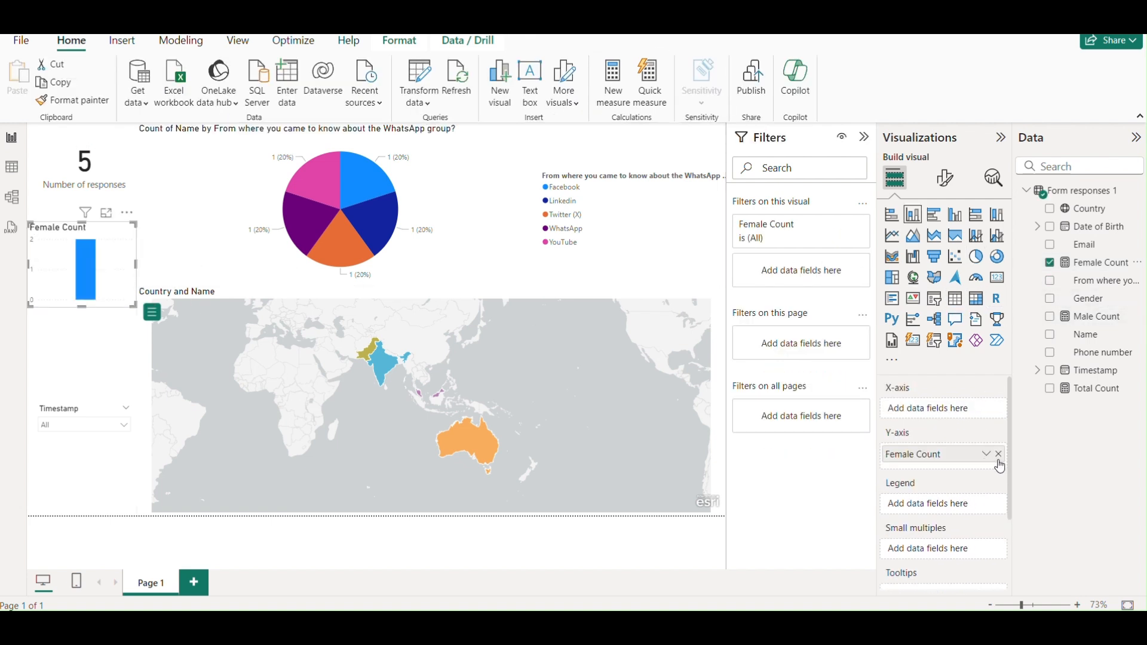
pyautogui.click(996, 279)
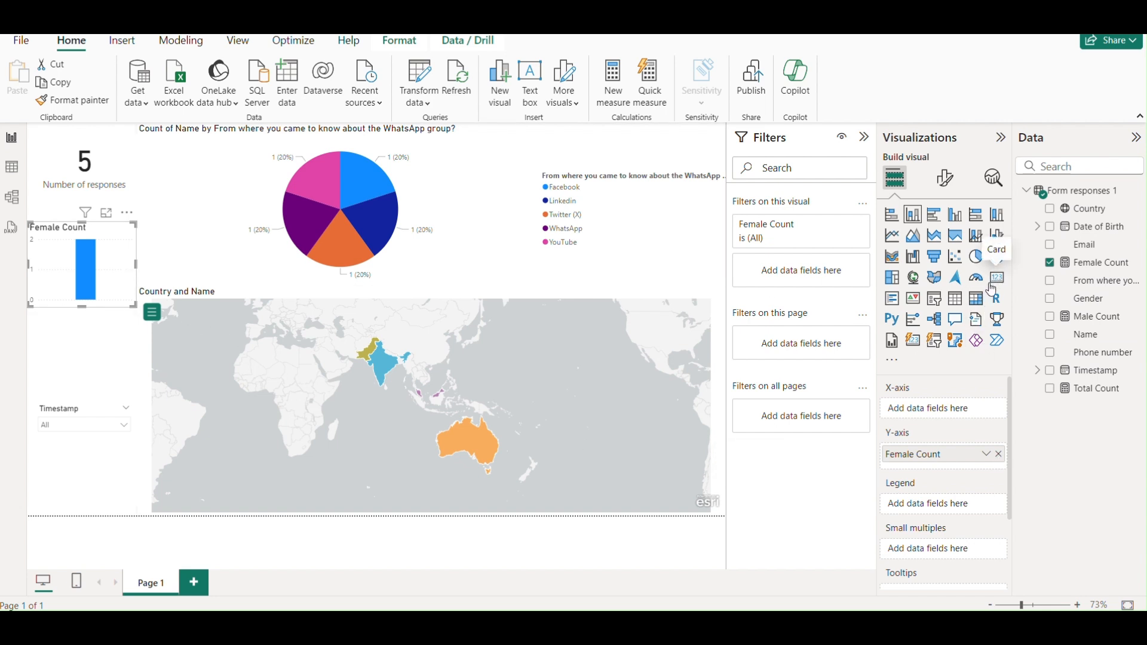
pyautogui.click(105, 376)
pyautogui.click(122, 40)
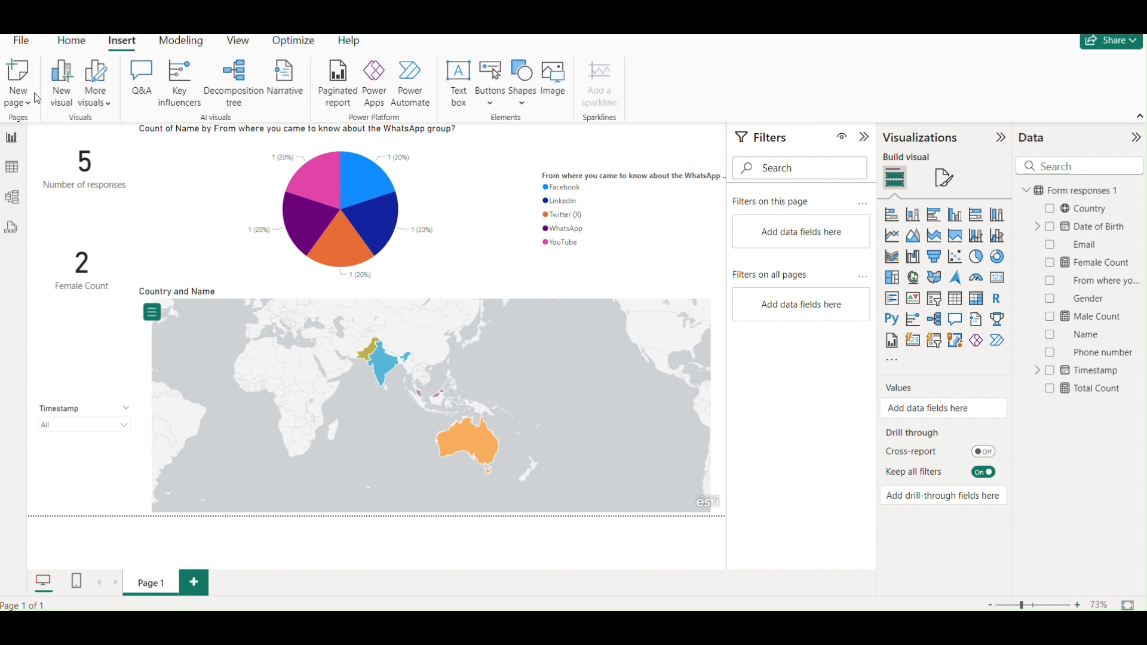
# Insert a new card showing Male Count (3) and align it below the Female Count card.
pyautogui.click(71, 95)
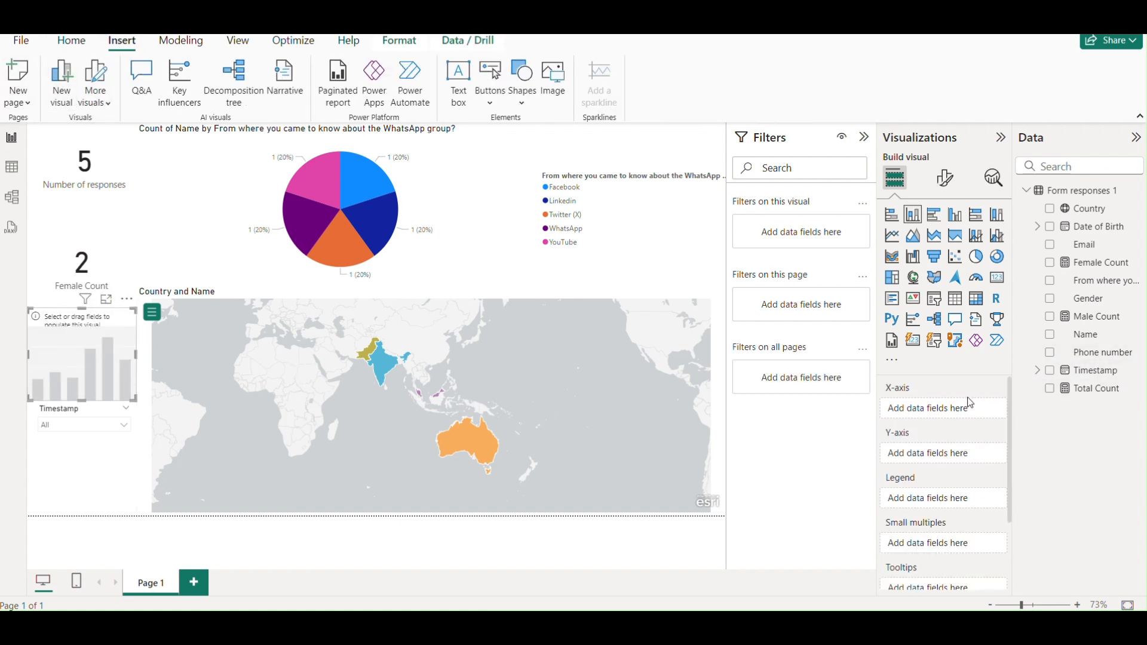
pyautogui.click(997, 277)
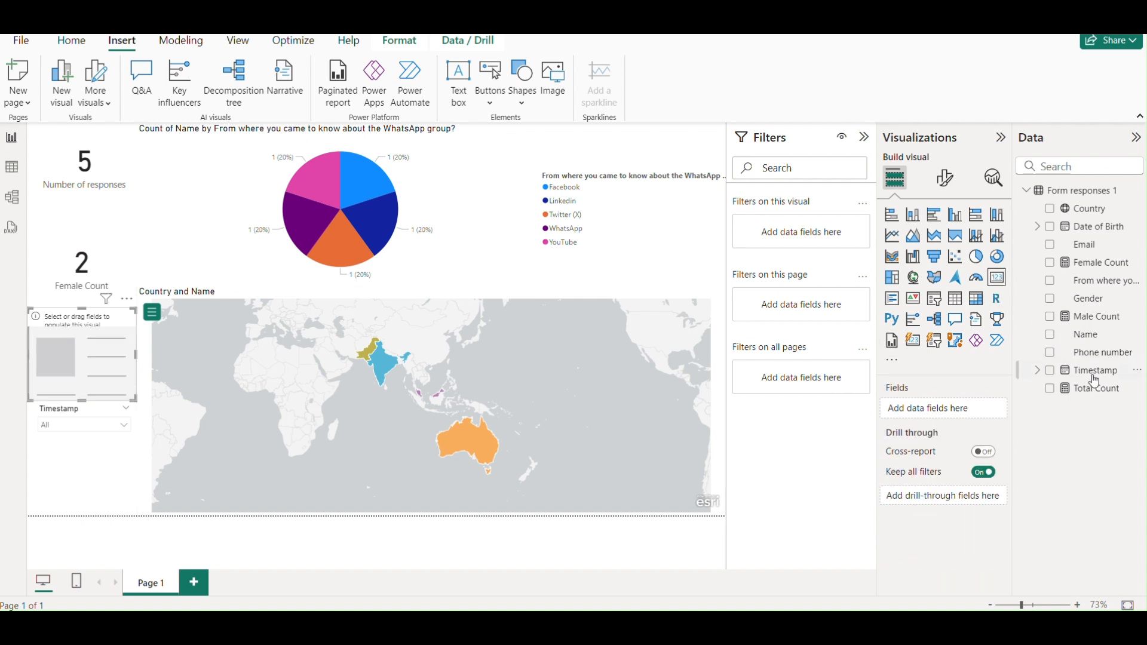
pyautogui.moveTo(1090, 318); pyautogui.dragTo(968, 418)
pyautogui.moveTo(114, 267); pyautogui.dragTo(116, 249)
pyautogui.click(114, 323)
pyautogui.moveTo(112, 320); pyautogui.dragTo(112, 325)
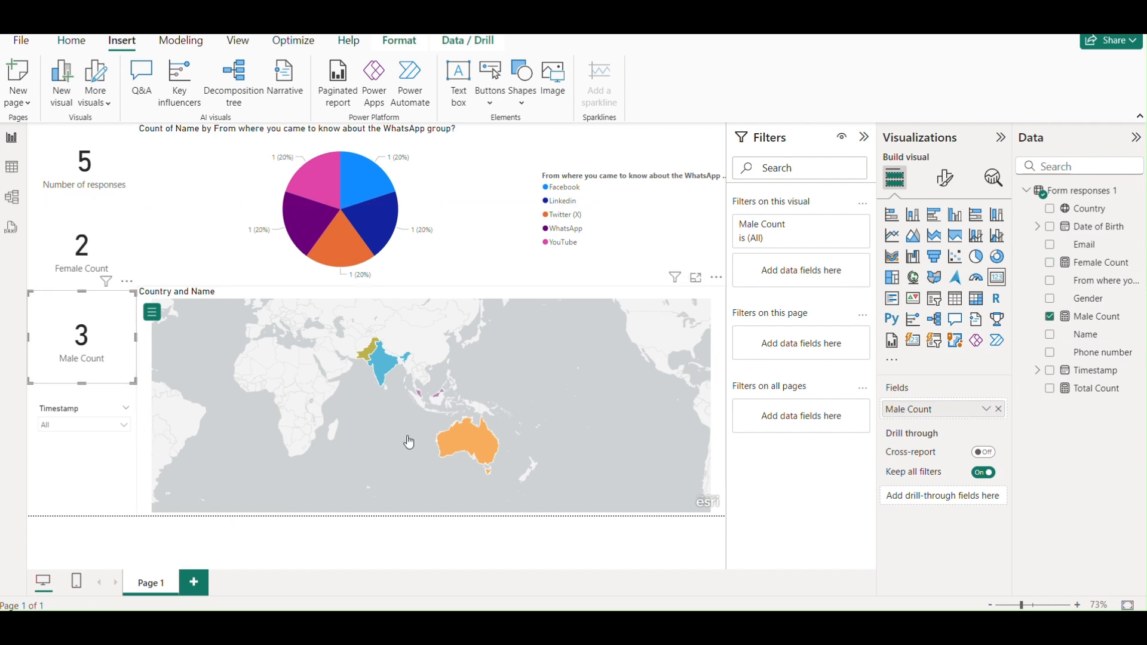
pyautogui.click(697, 447)
pyautogui.click(370, 354)
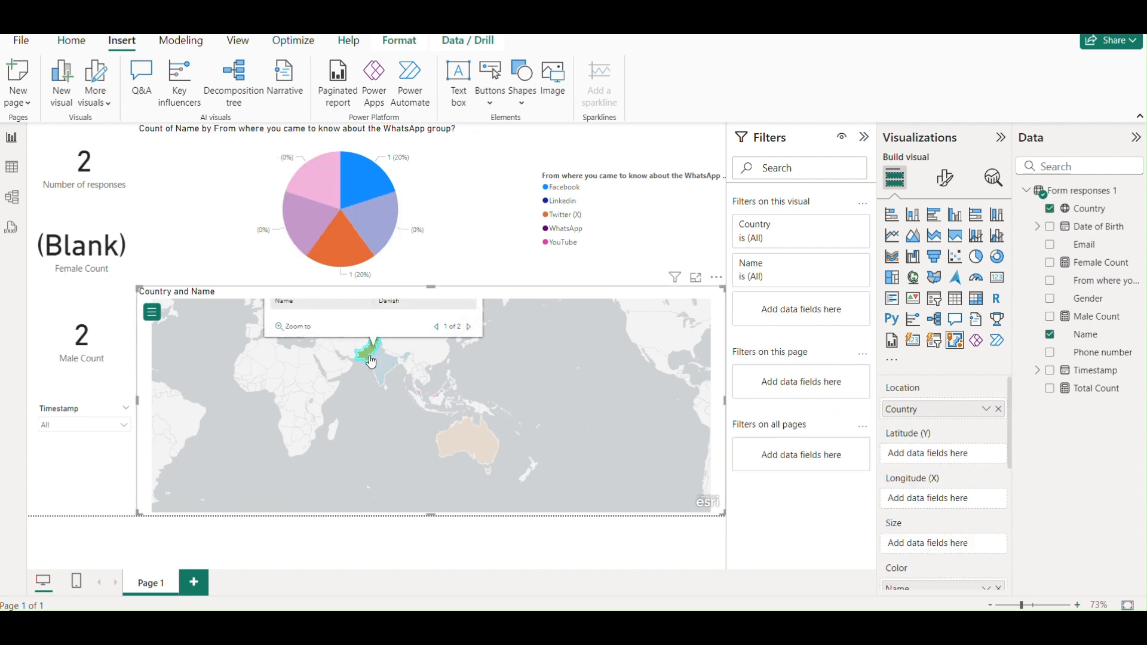
pyautogui.click(386, 374)
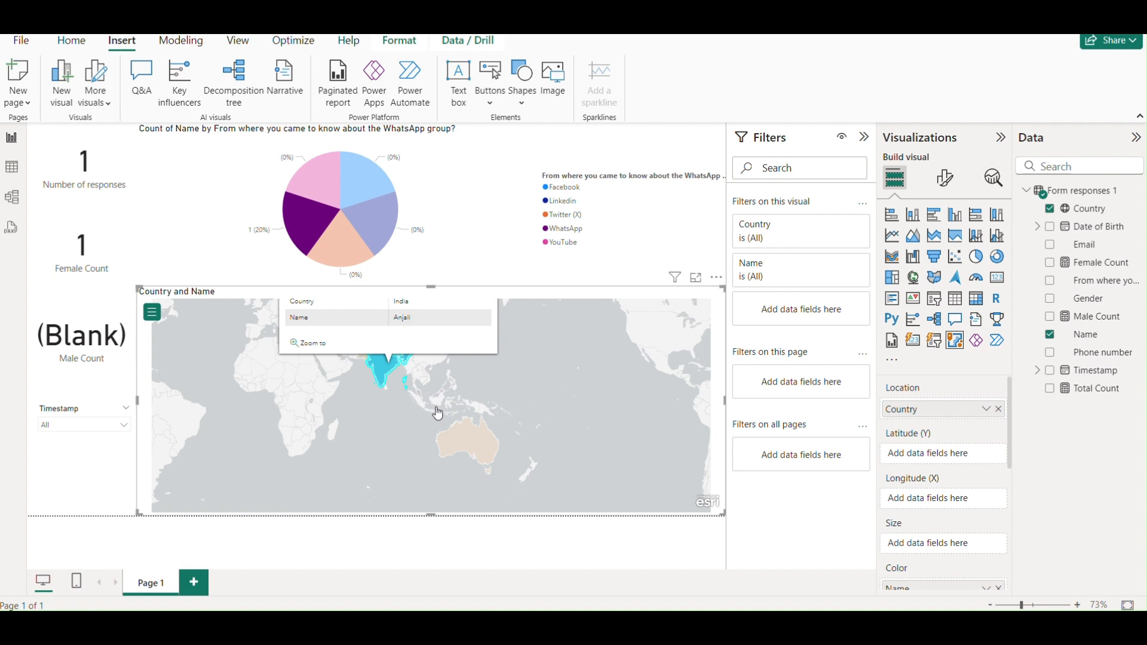
pyautogui.click(460, 431)
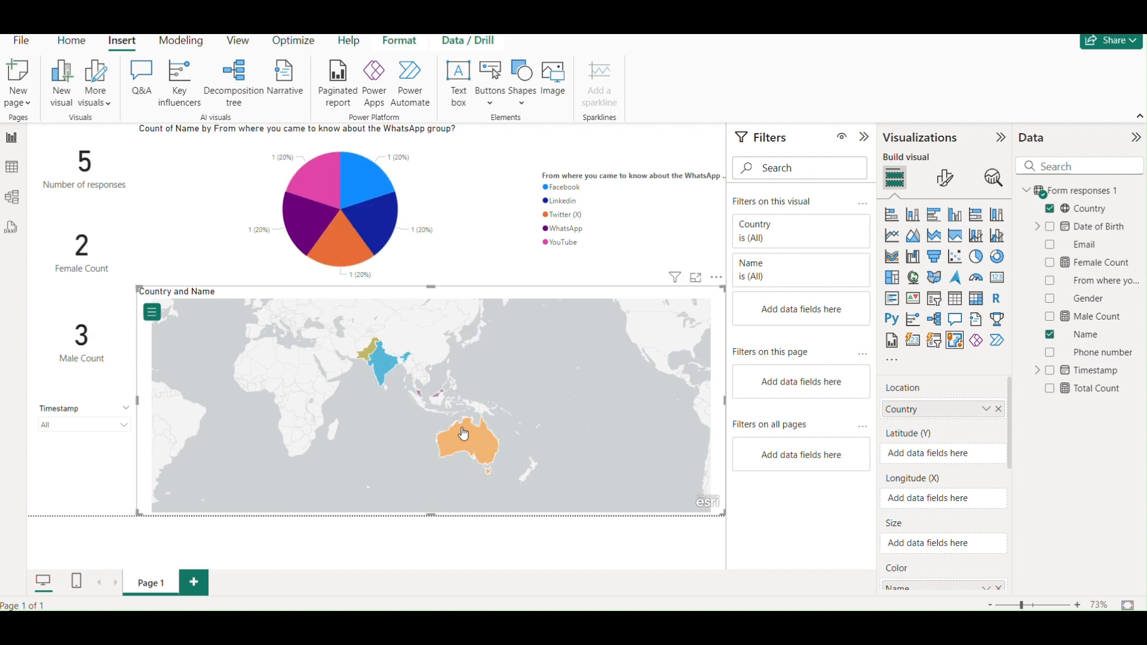